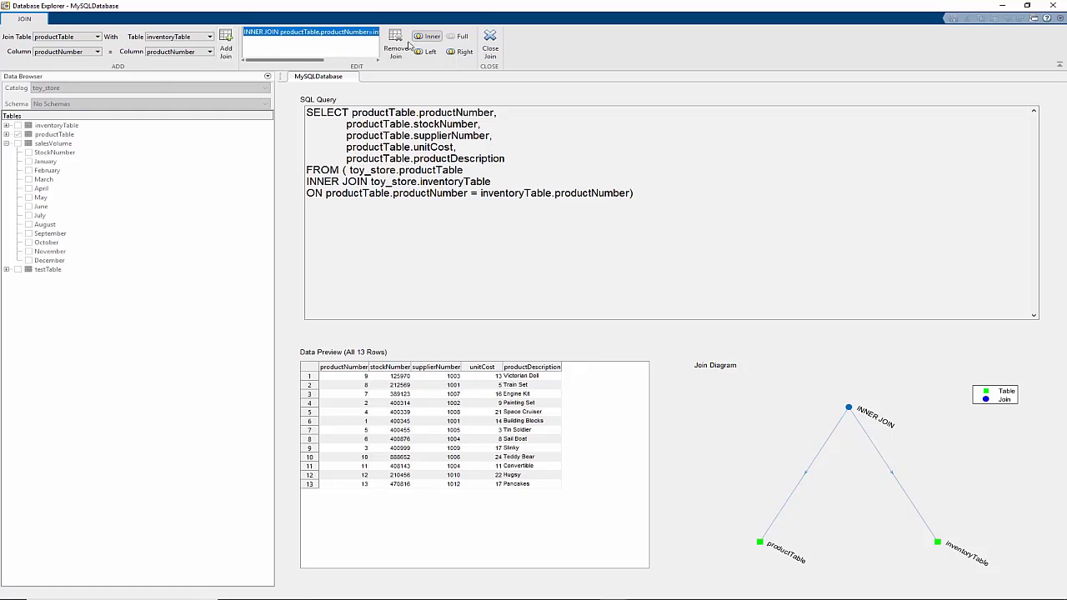
Check inventoryTable, then uncheck Quantity, stockNumber, supplierNumber, unitCost and productTable.productNumber
left_click(488, 44)
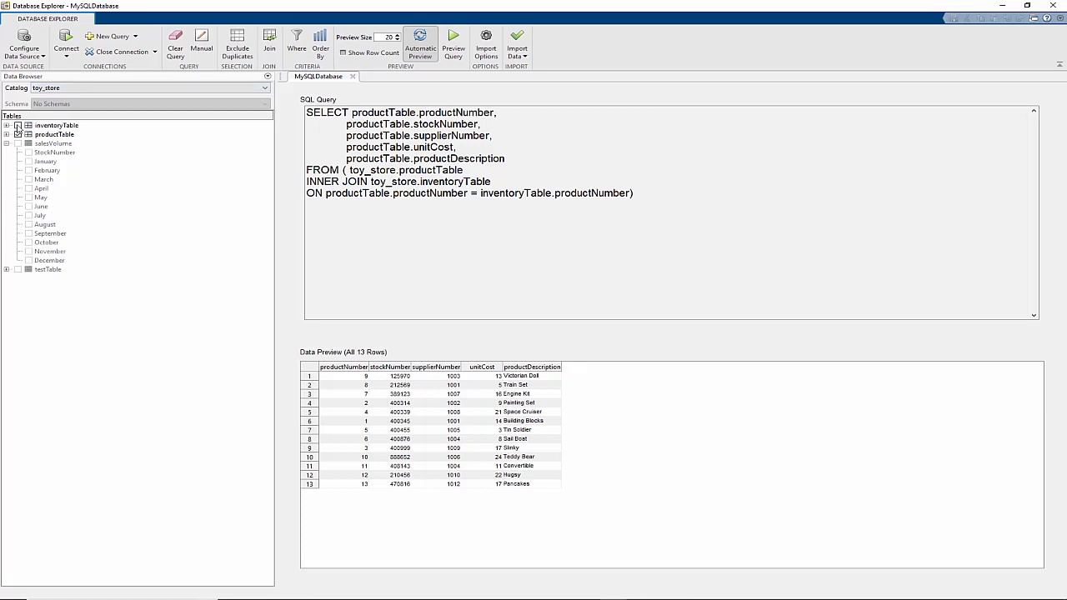
left_click(18, 125)
left_click(7, 125)
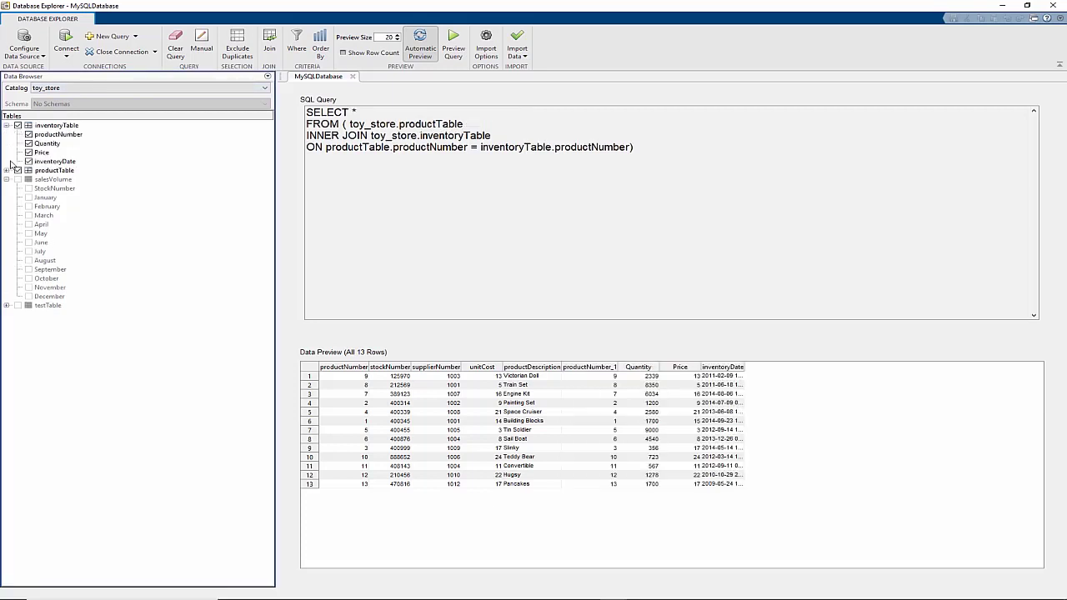
left_click(7, 170)
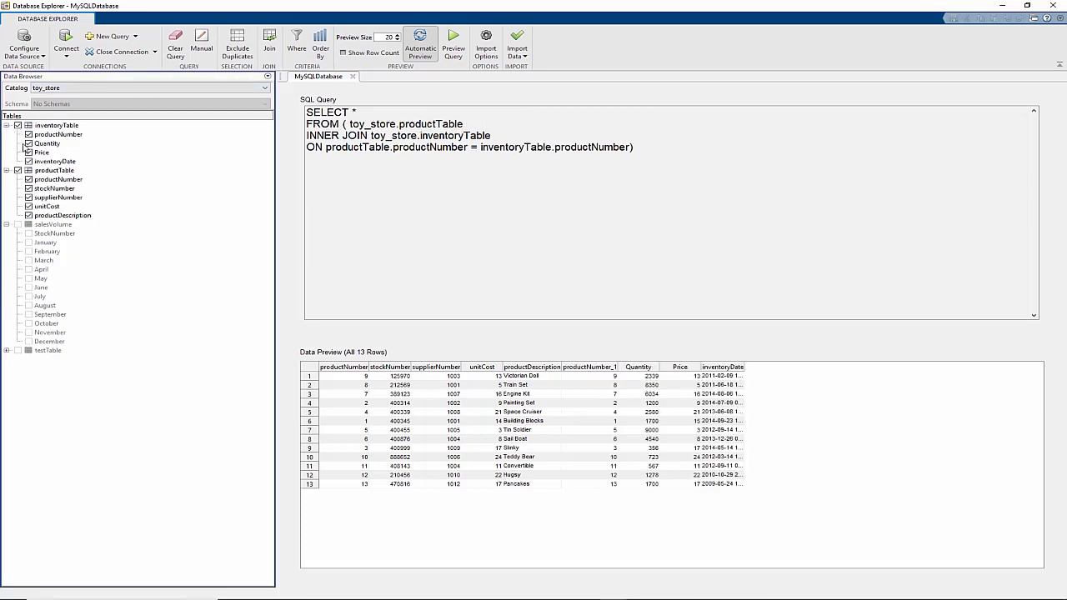
left_click(28, 143)
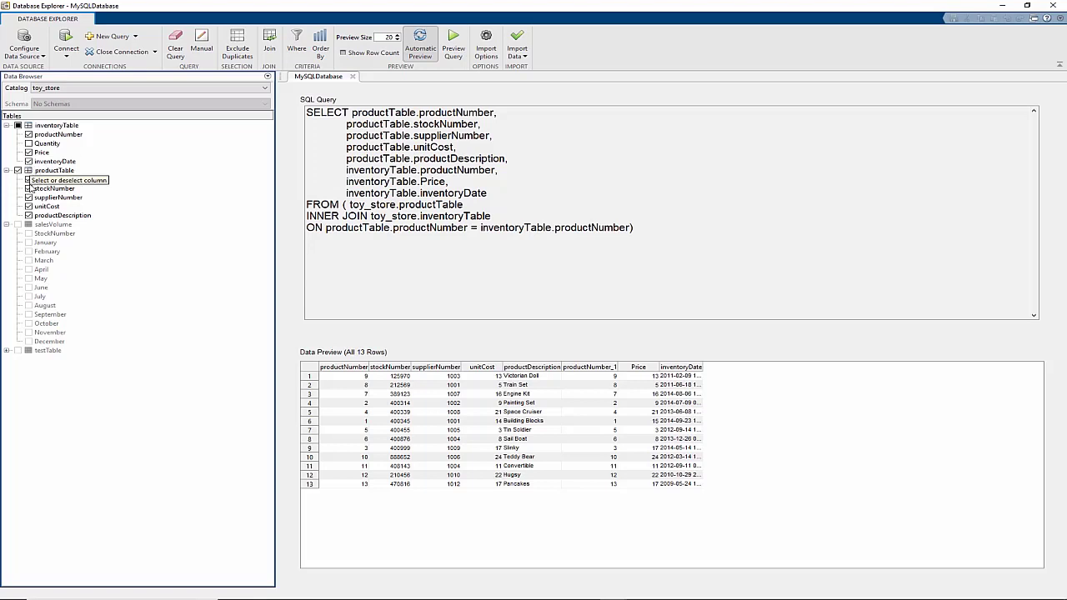
left_click(28, 189)
left_click(30, 198)
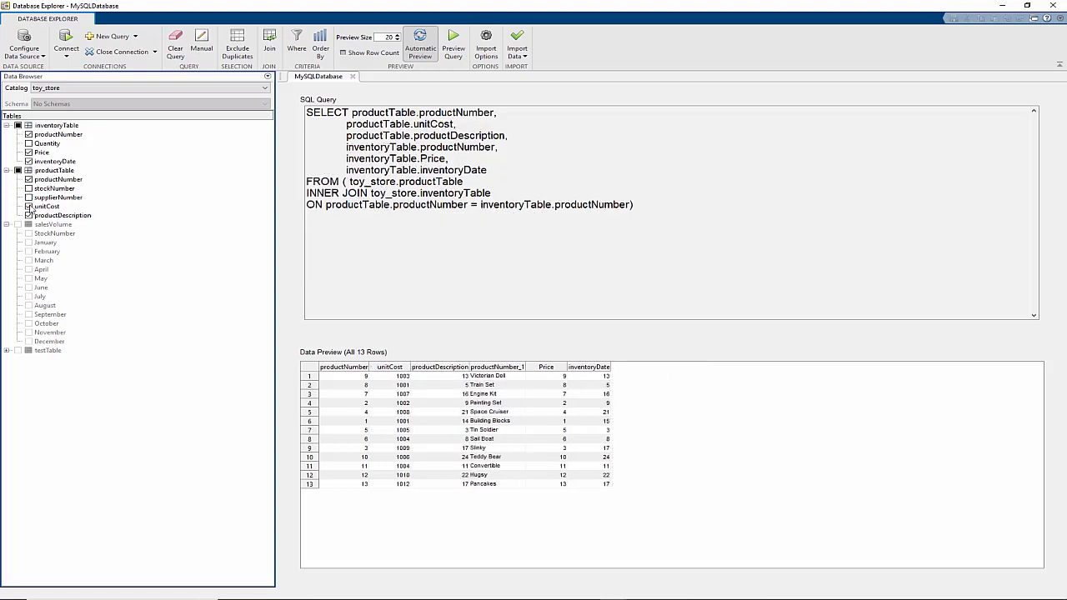
left_click(29, 207)
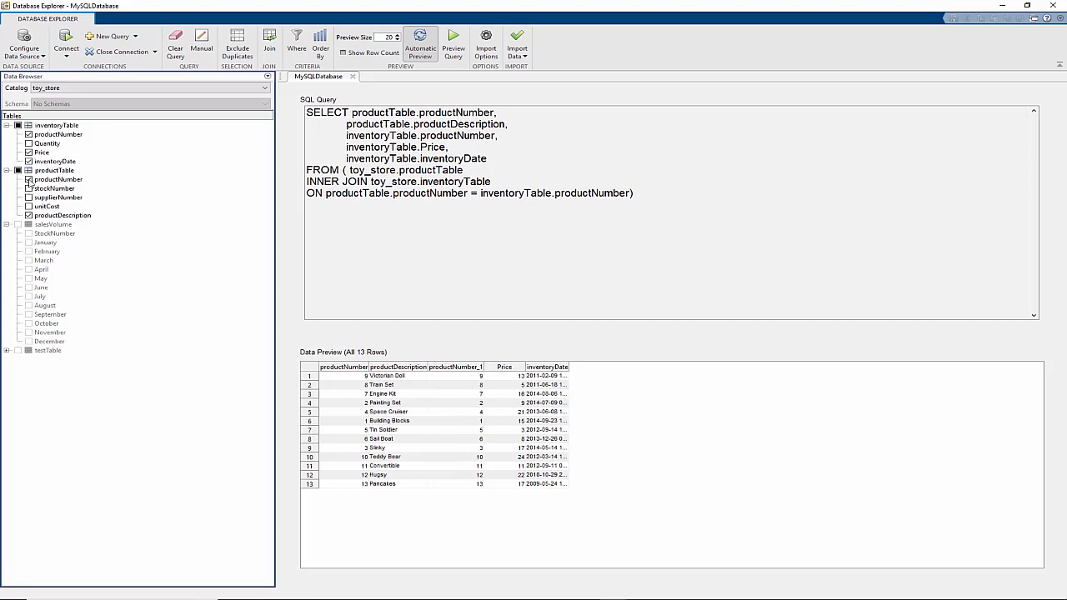
left_click(29, 180)
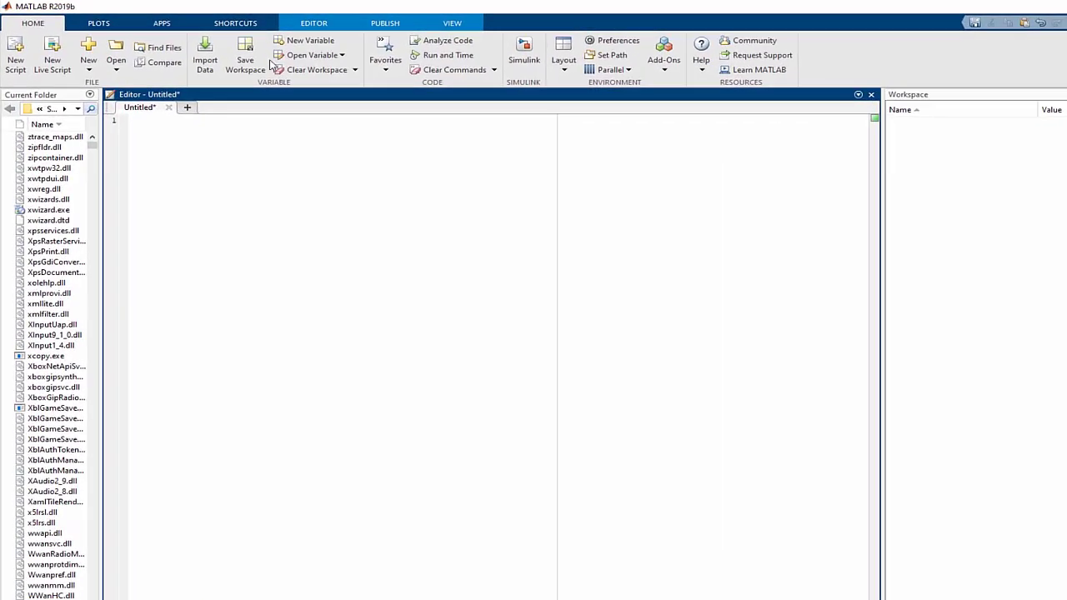
Launch Database Explorer from the APPS gallery by searching 'datab' and maximize its window
left_click(132, 18)
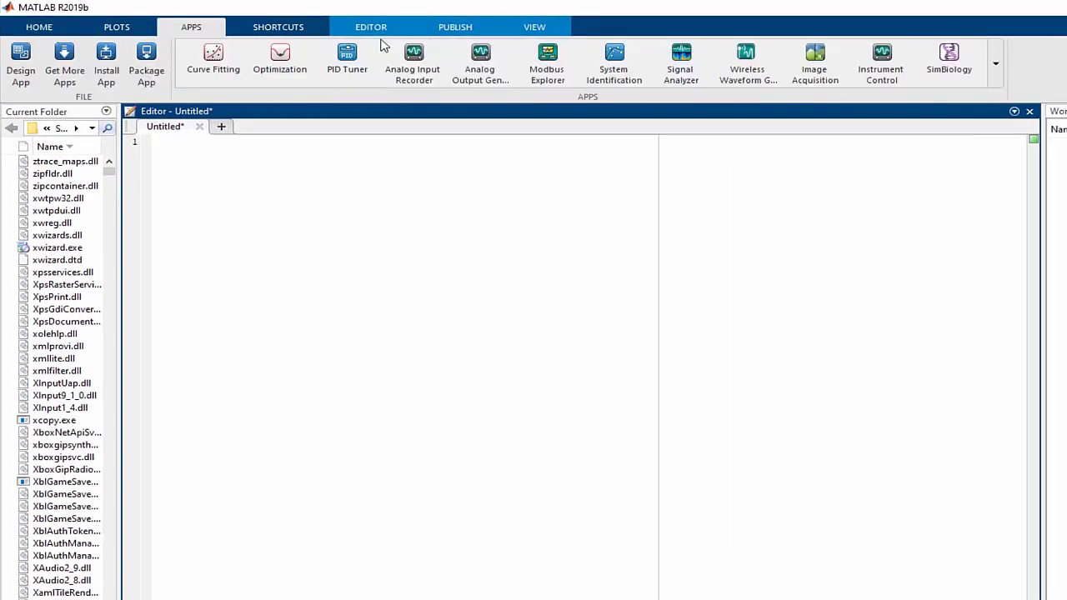
left_click(994, 63)
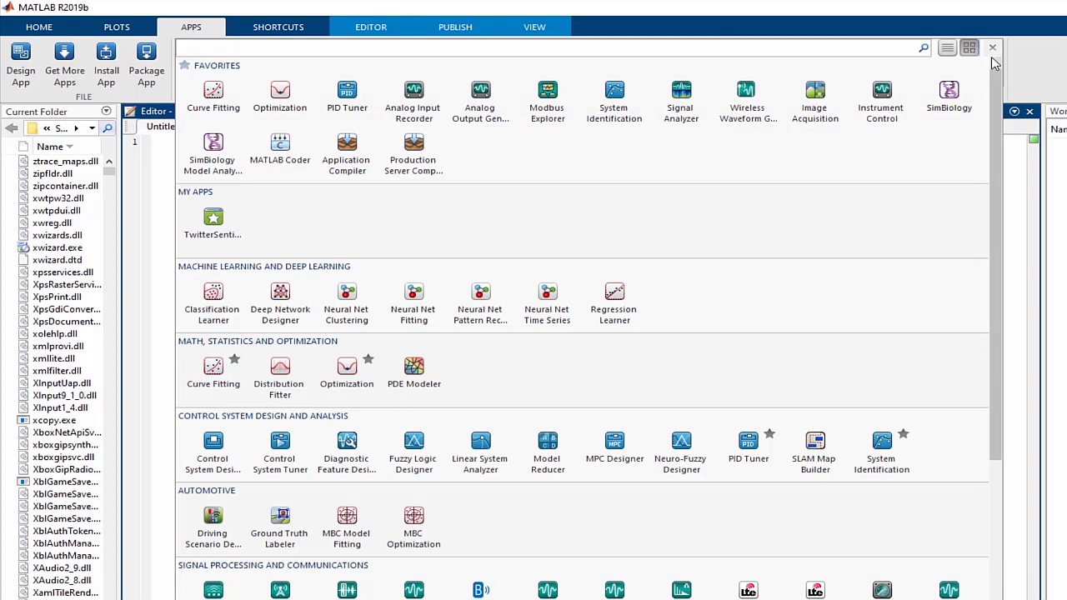
type("datab")
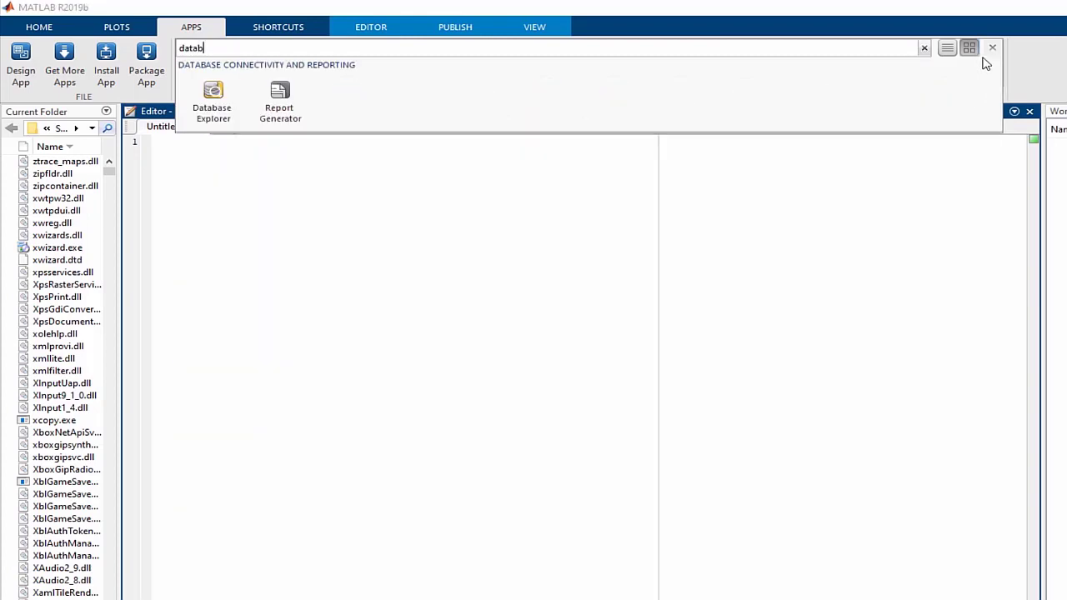
left_click(241, 106)
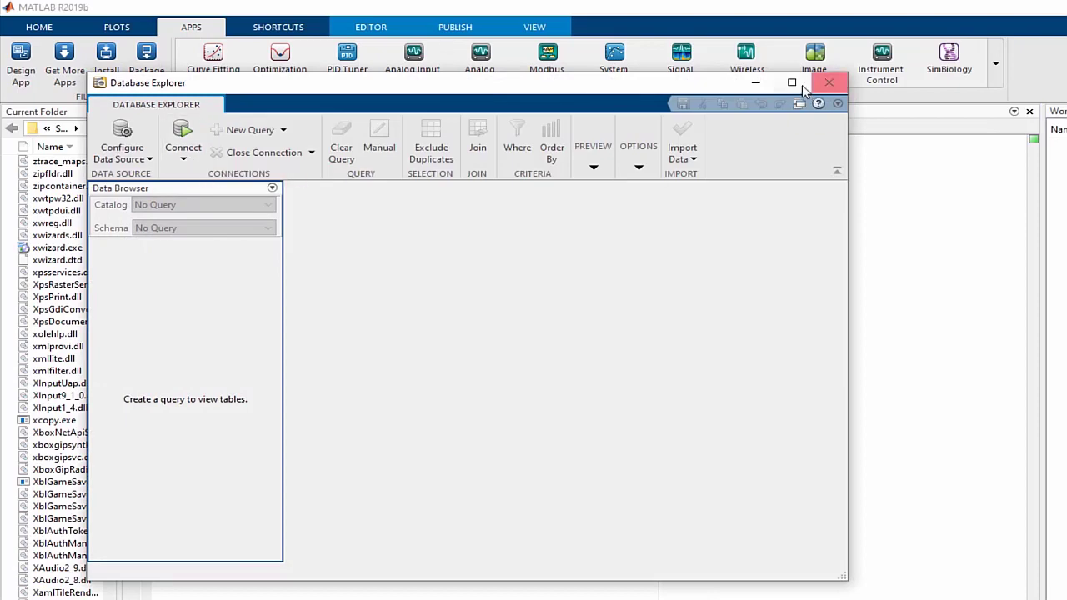
left_click(791, 82)
left_click(93, 83)
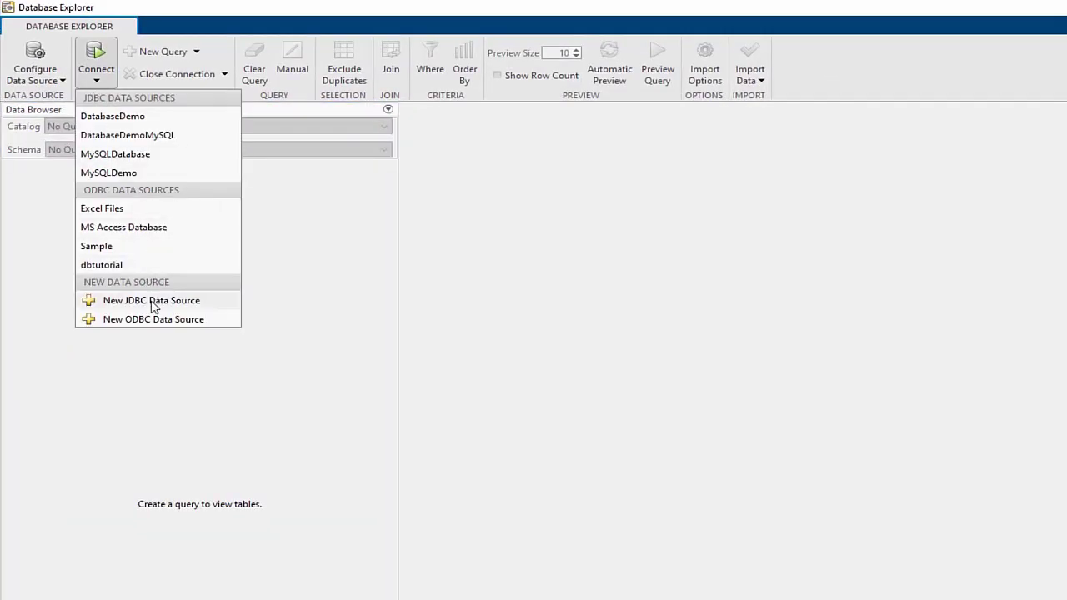
Create a new MySQL JDBC data source, test it with the root user and password, and save it
left_click(152, 303)
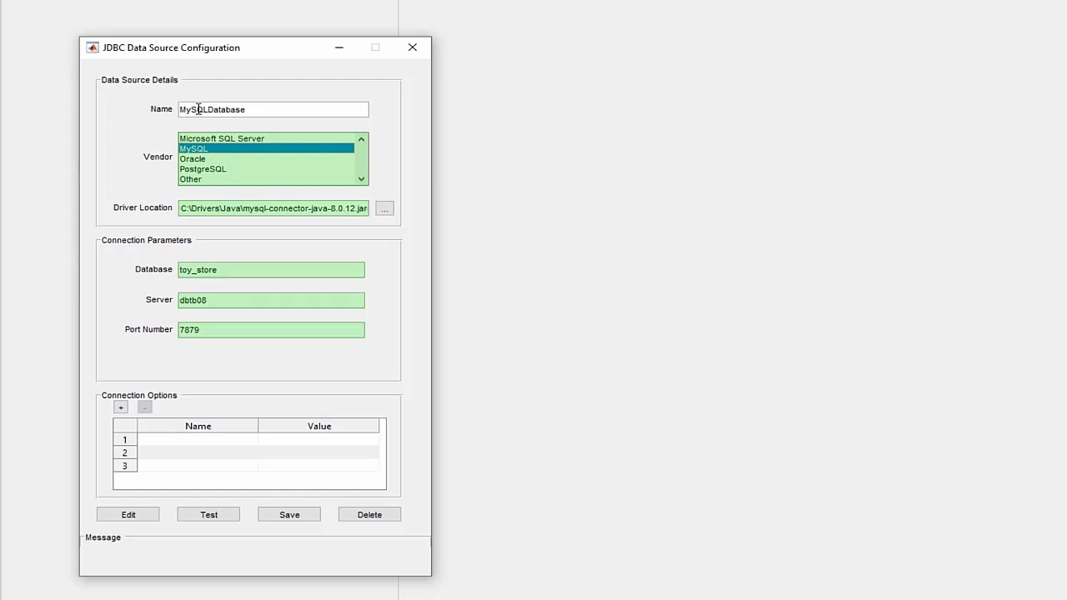
left_click(211, 515)
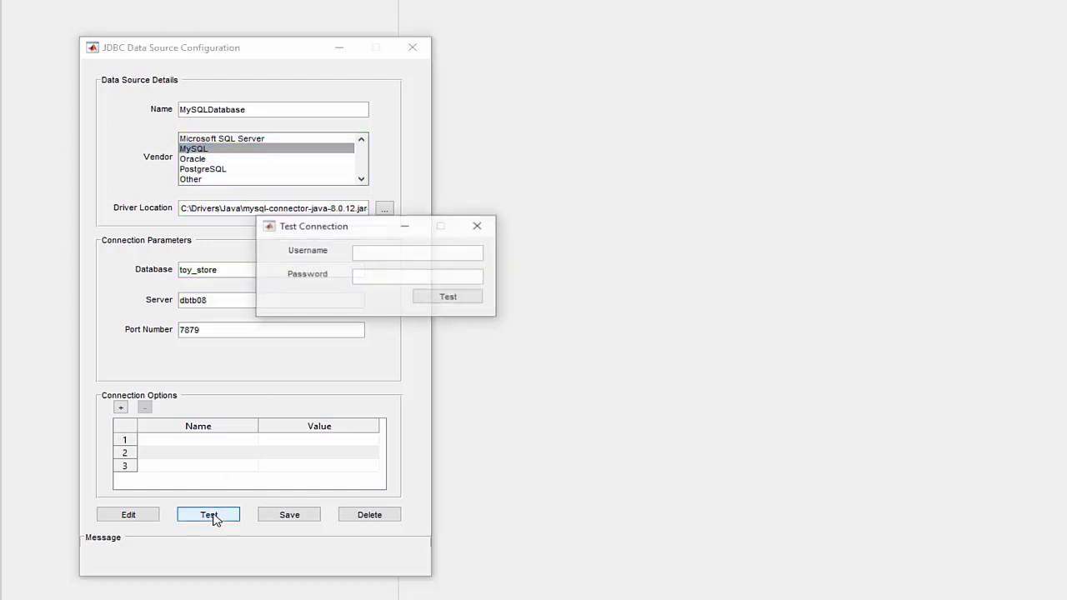
left_click(388, 253)
type("root")
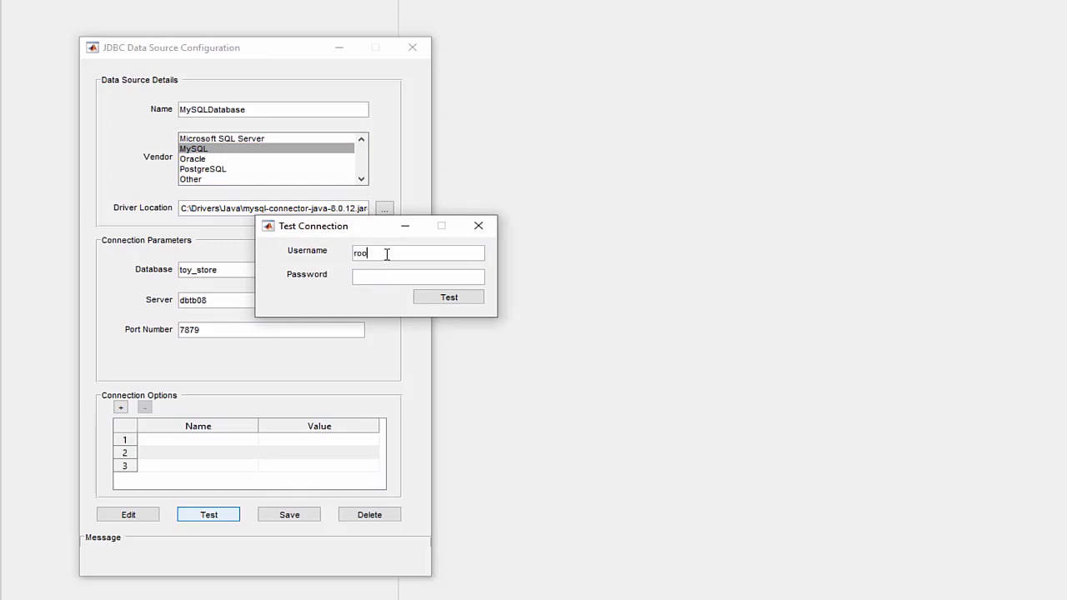
key("Tab")
type("********")
key("Tab")
key("space")
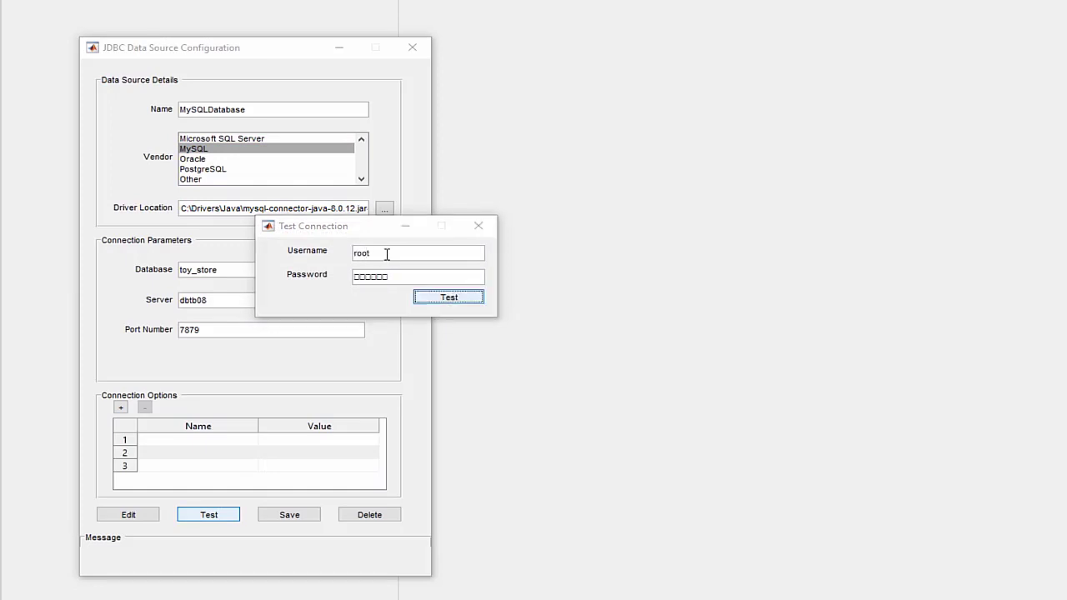
left_click(377, 289)
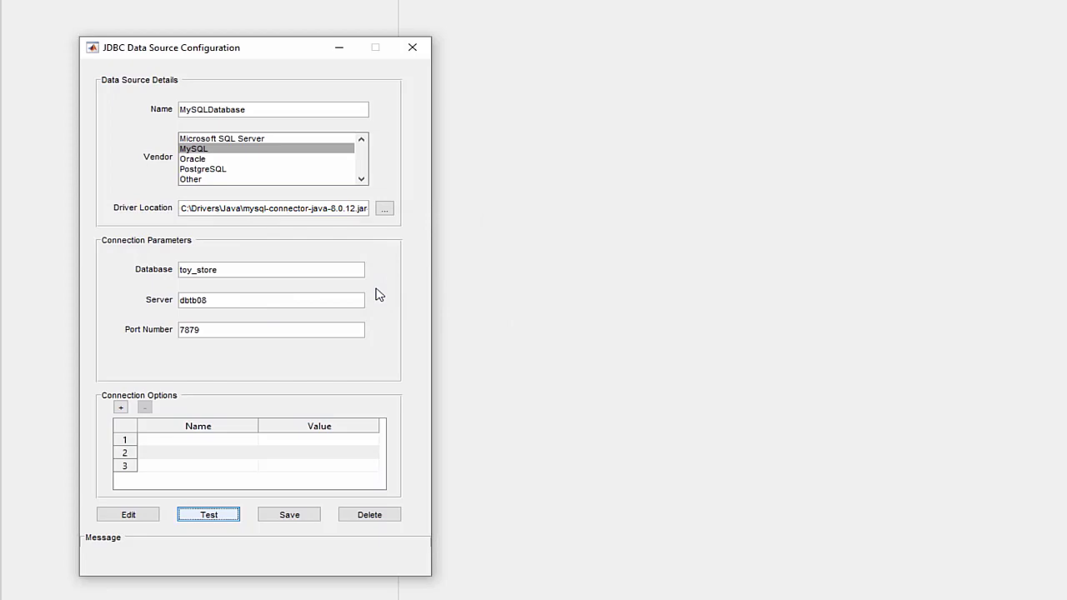
left_click(295, 518)
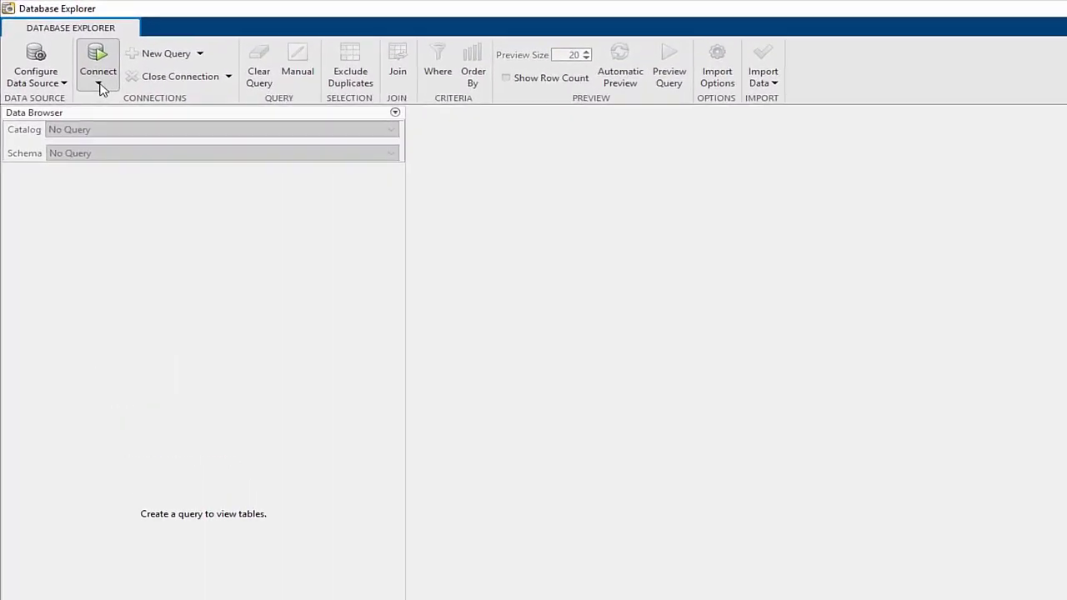
Connect to the MySQLDatabase source as root and accept the toy_store catalog
left_click(66, 57)
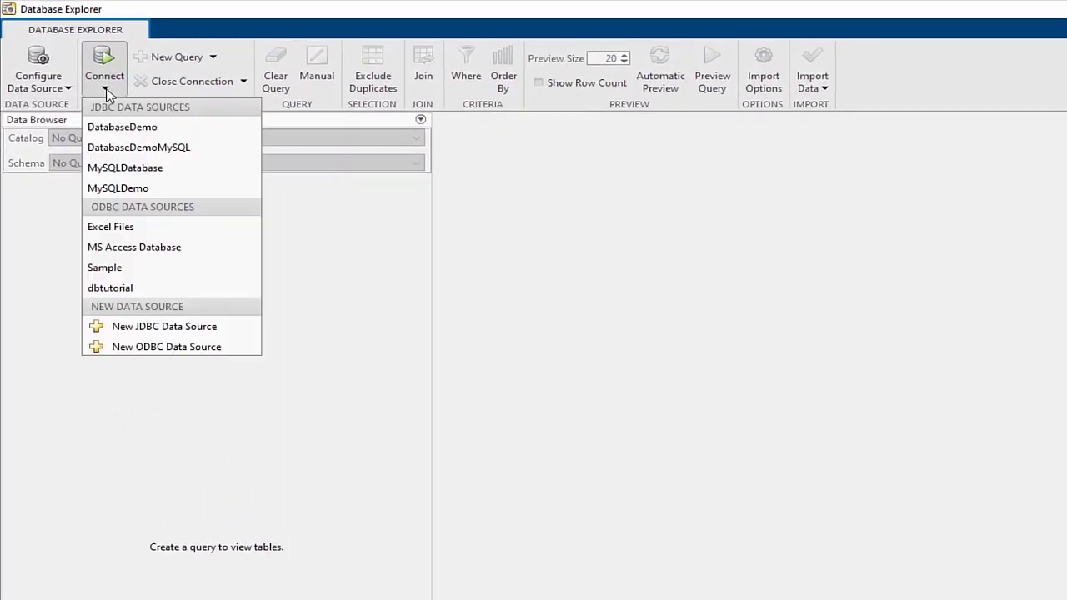
left_click(121, 167)
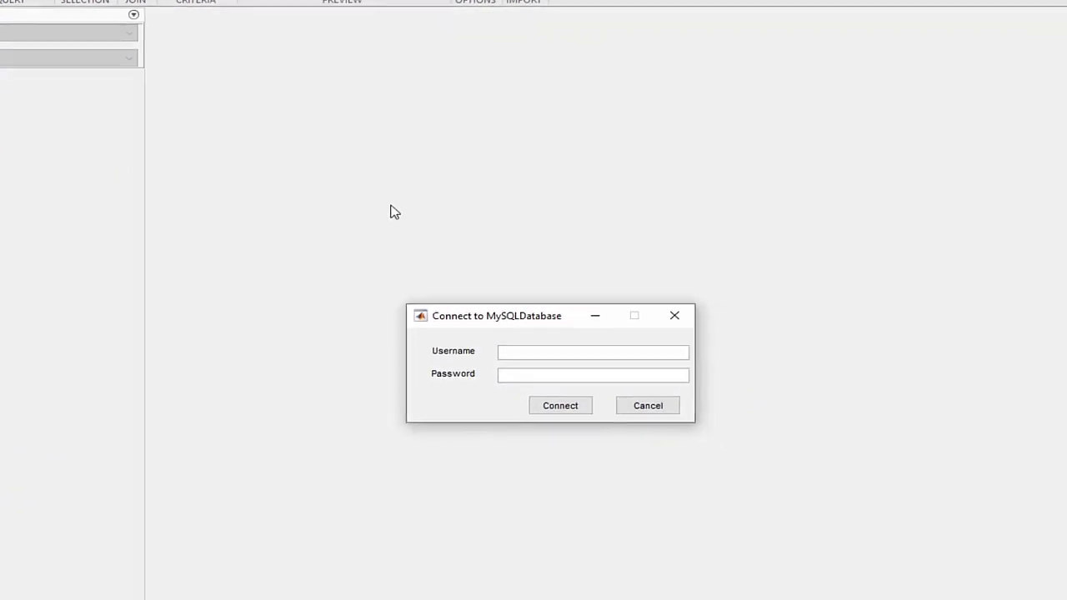
left_click(559, 348)
type("root")
key("Tab")
type("password")
key("Return")
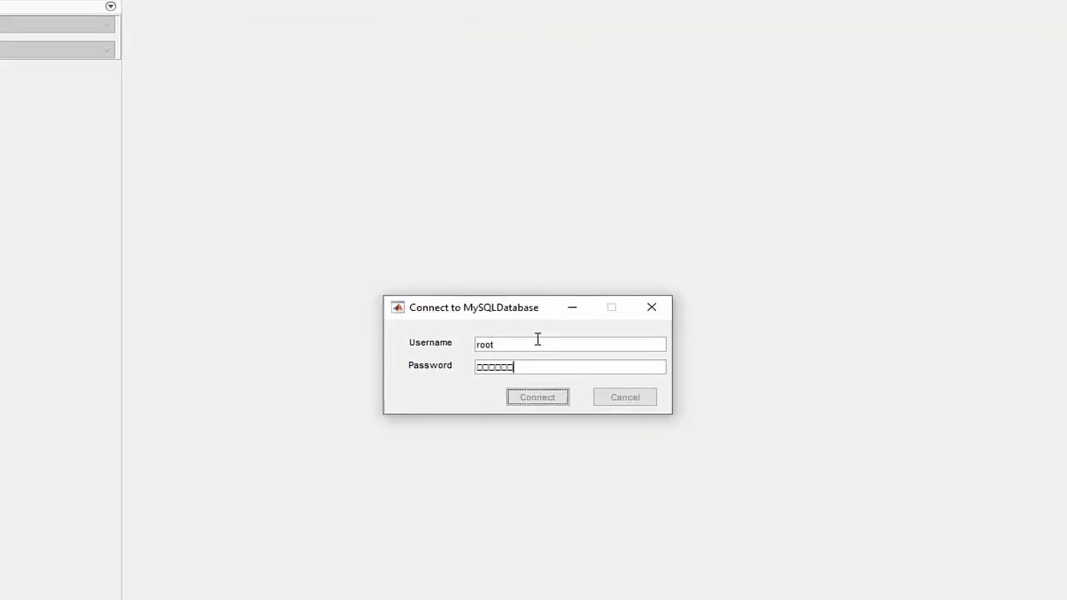
left_click(590, 395)
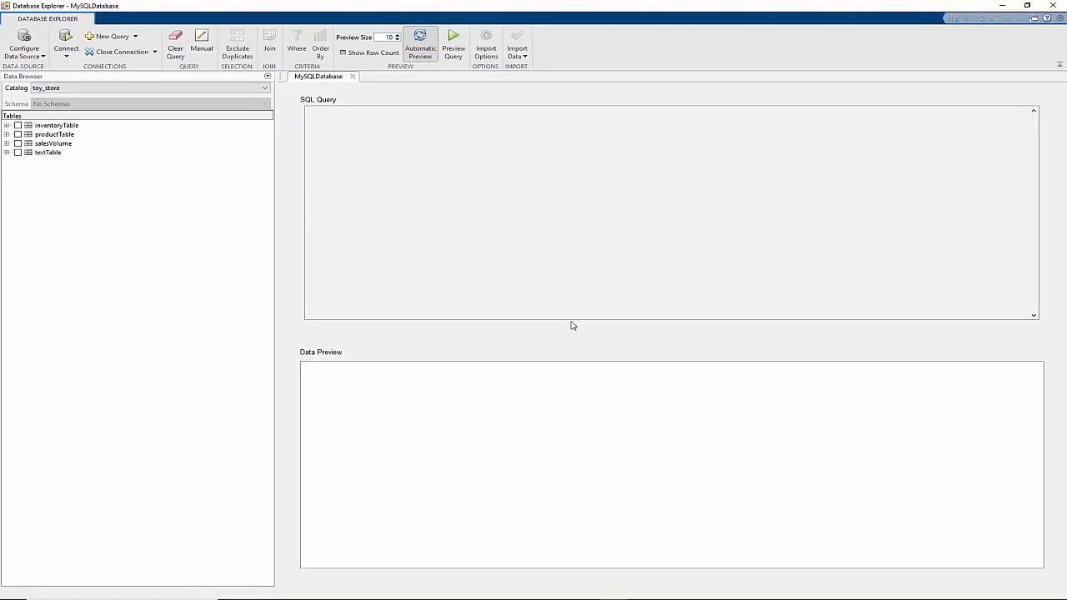
Select salesVolume for the query and toggle its January and StockNumber columns off and back on
left_click(47, 143)
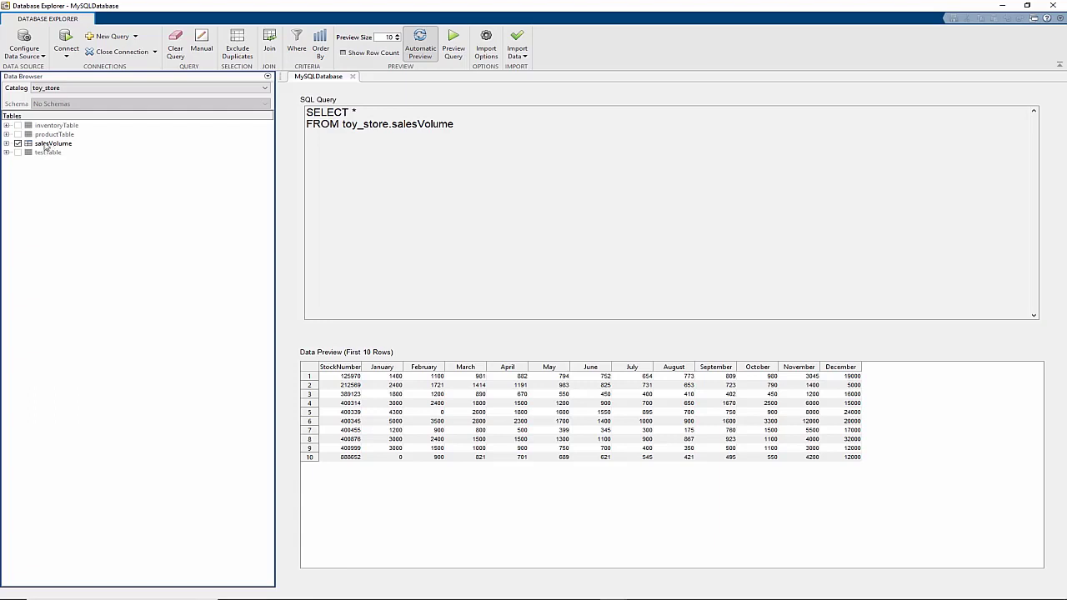
left_click(7, 143)
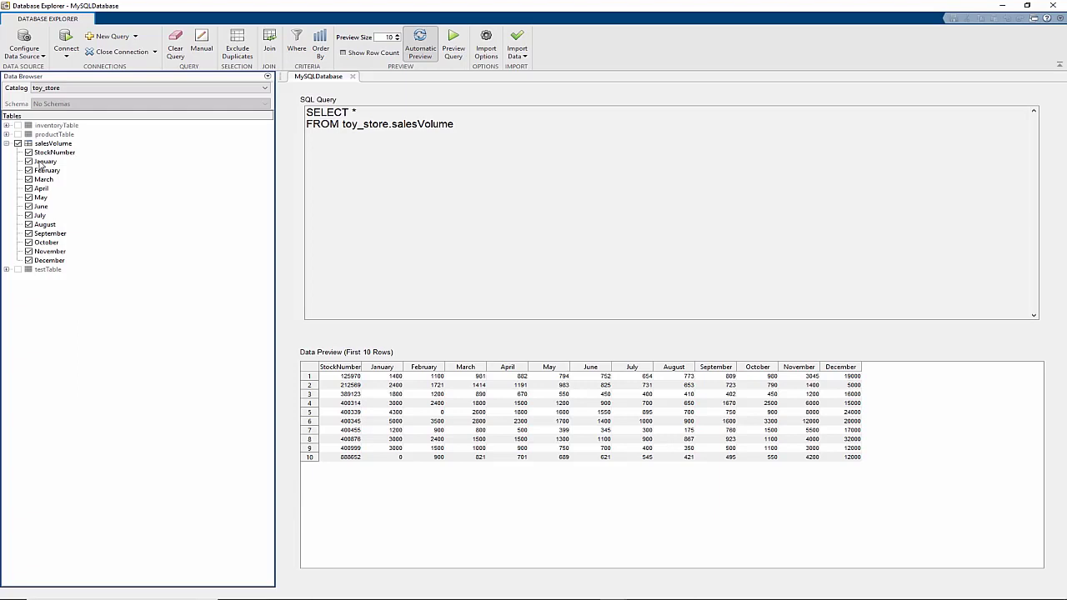
left_click(40, 164)
left_click(42, 154)
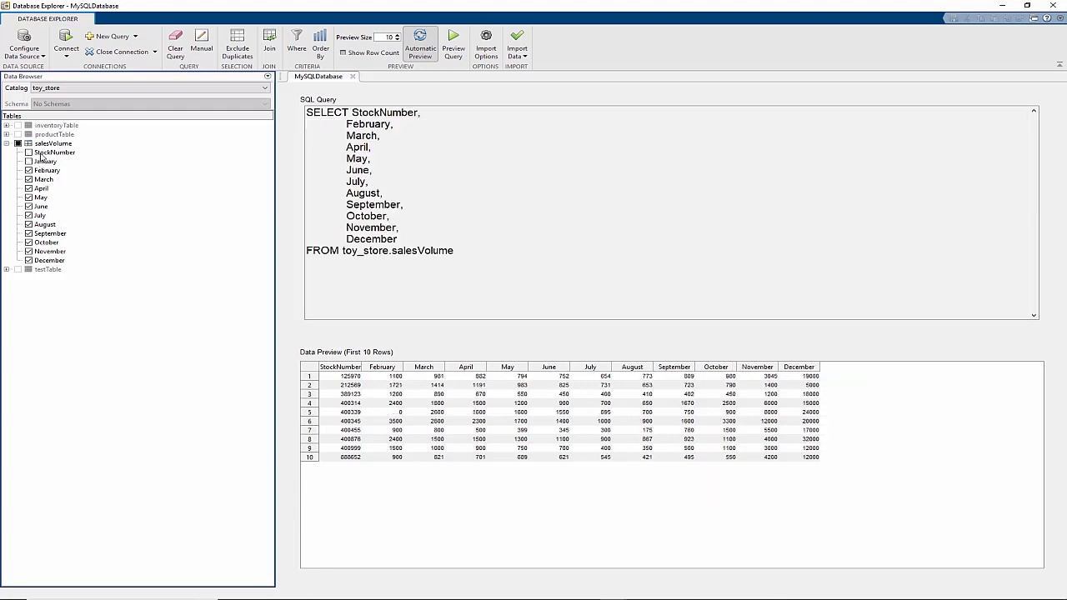
left_click(41, 162)
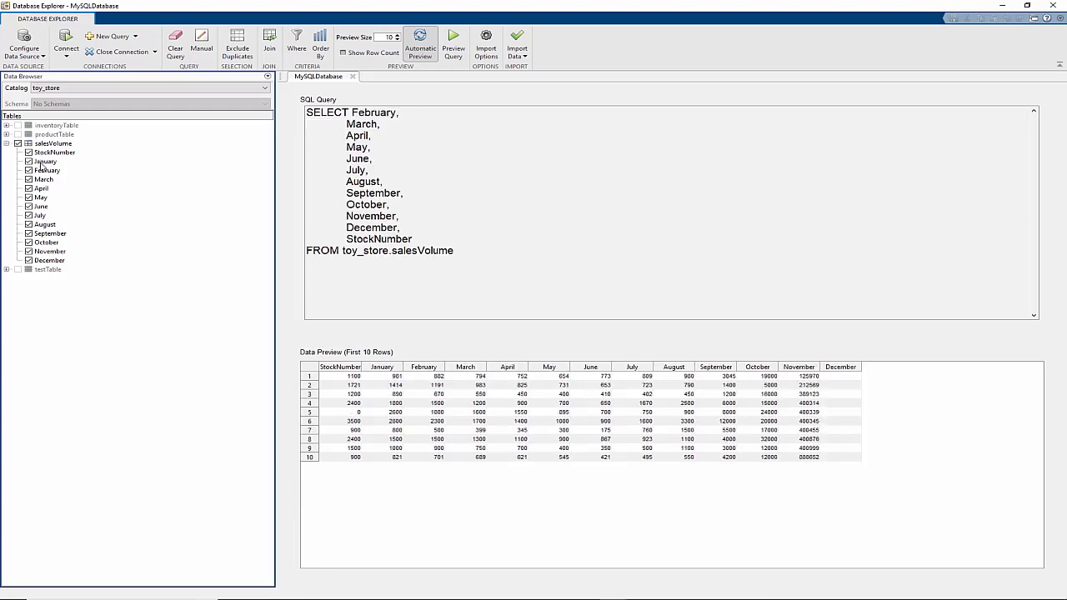
Set Preview Size to 20 and replace salesVolume with all of inventoryTable
left_click(399, 36)
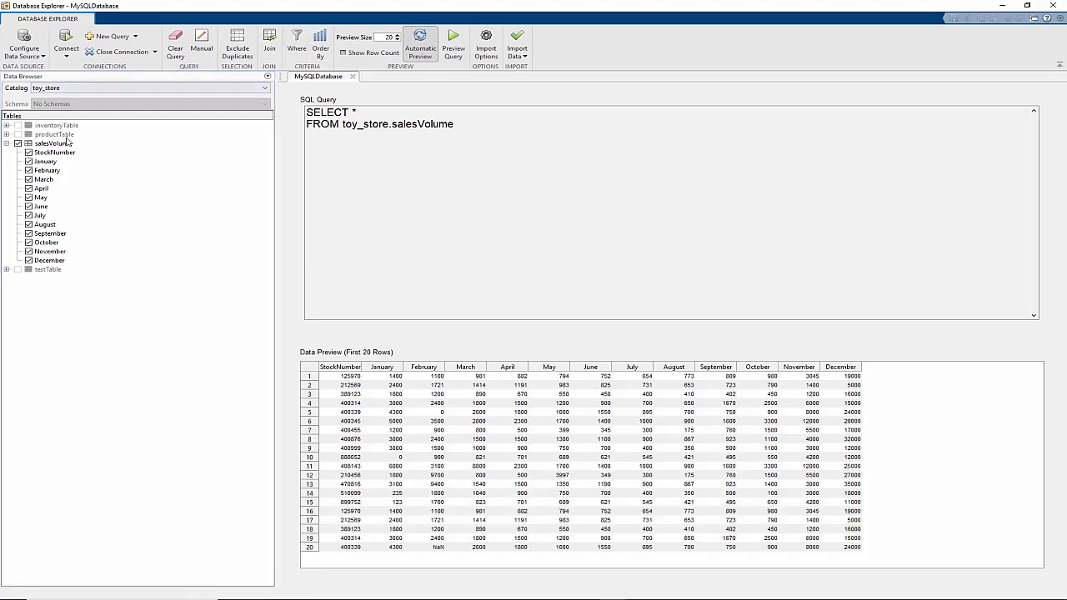
left_click(57, 143)
left_click(58, 126)
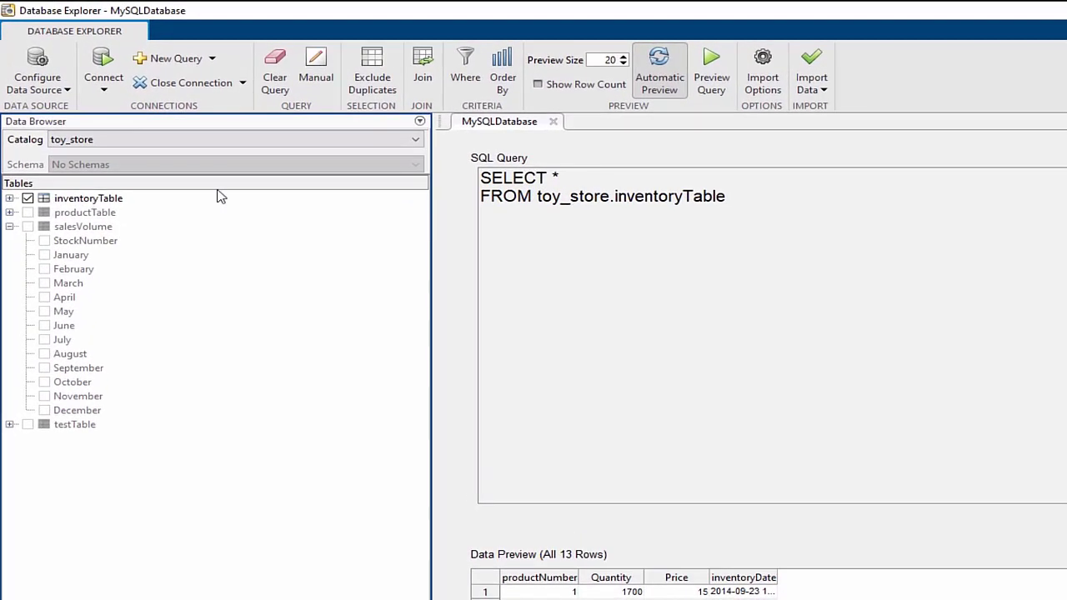
Add an ascending sort on Price to the inventoryTable query, then clear the query
left_click(500, 79)
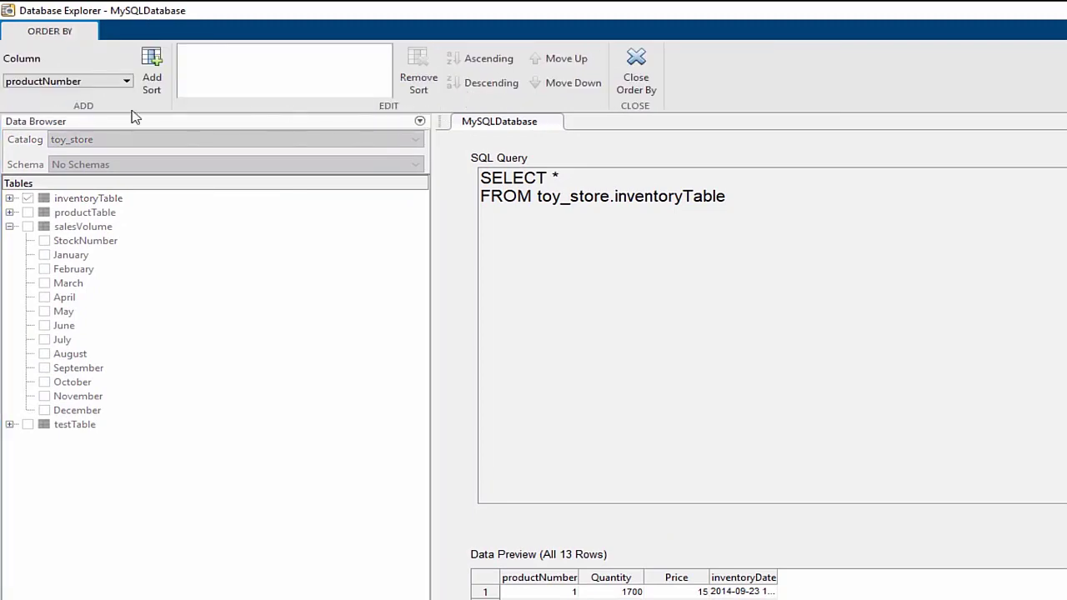
left_click(105, 84)
left_click(84, 119)
left_click(153, 83)
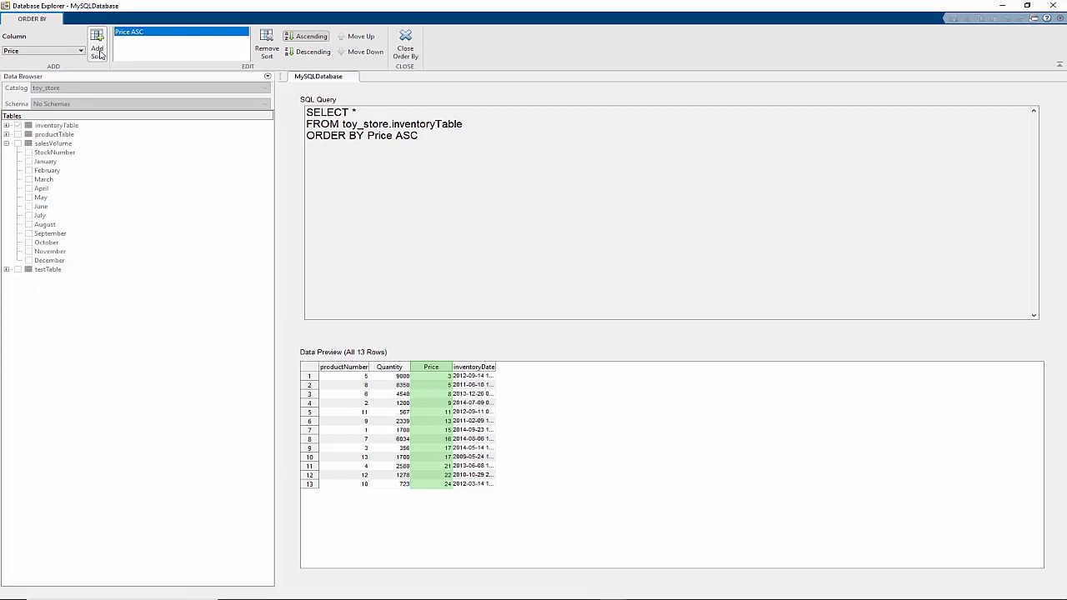
left_click(405, 45)
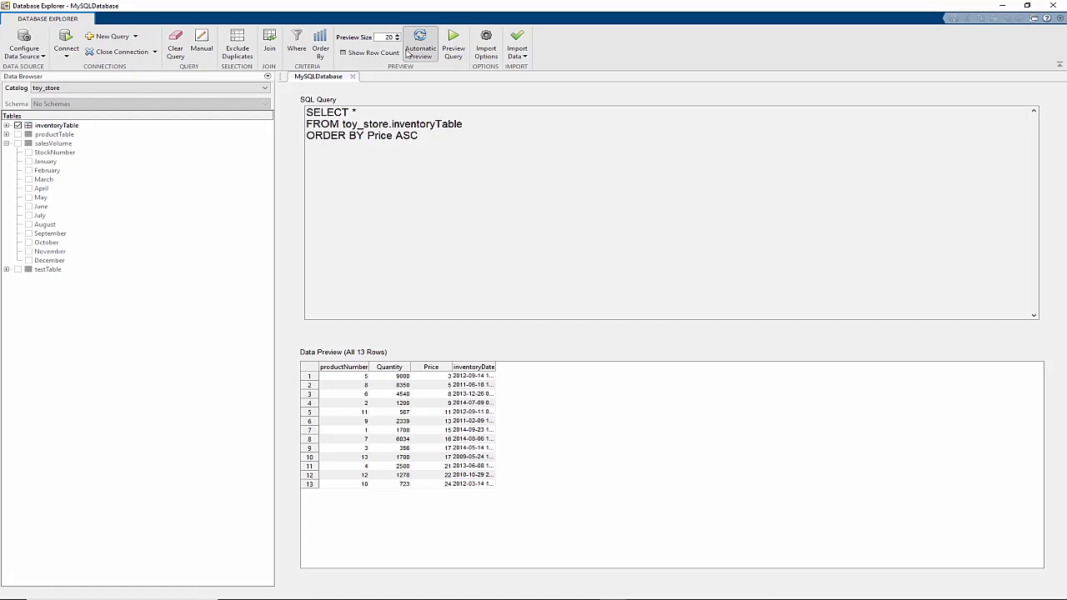
left_click(408, 52)
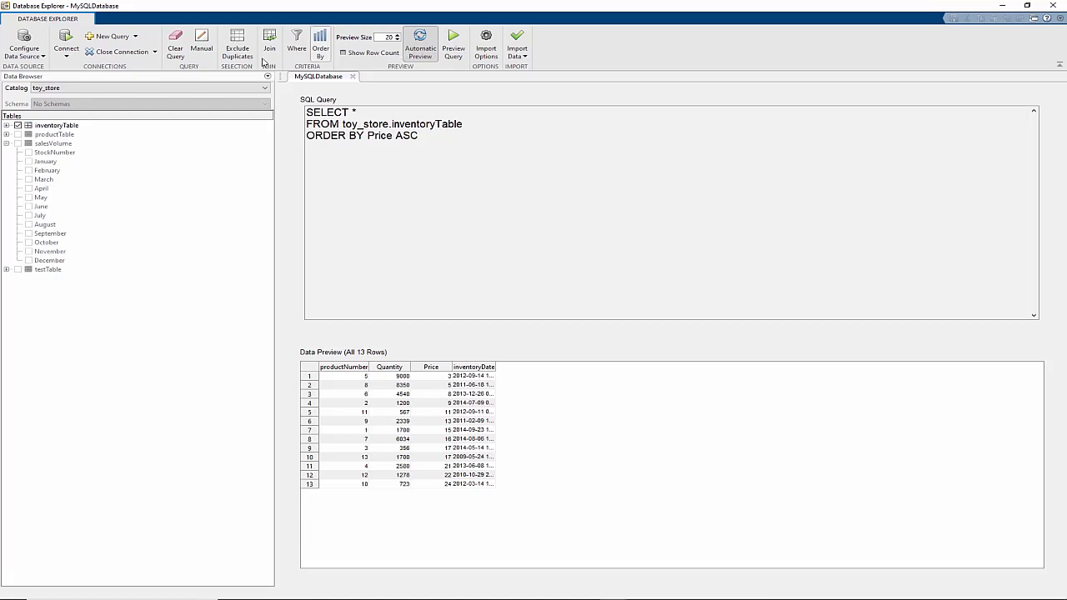
Select all of productTable and add an inner join with inventoryTable on productNumber
left_click(65, 137)
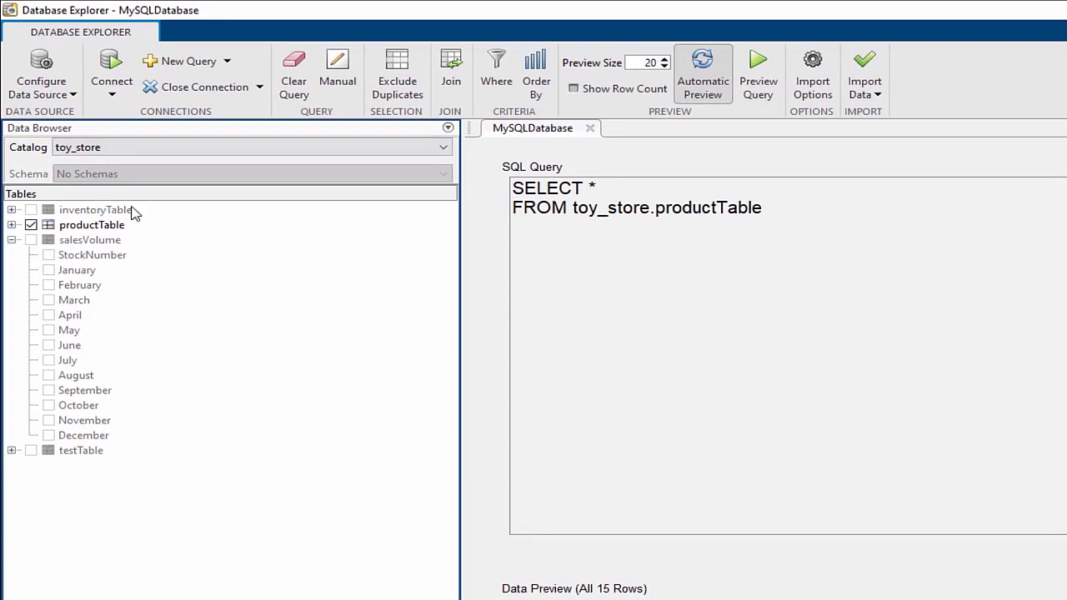
mouse_move(106, 215)
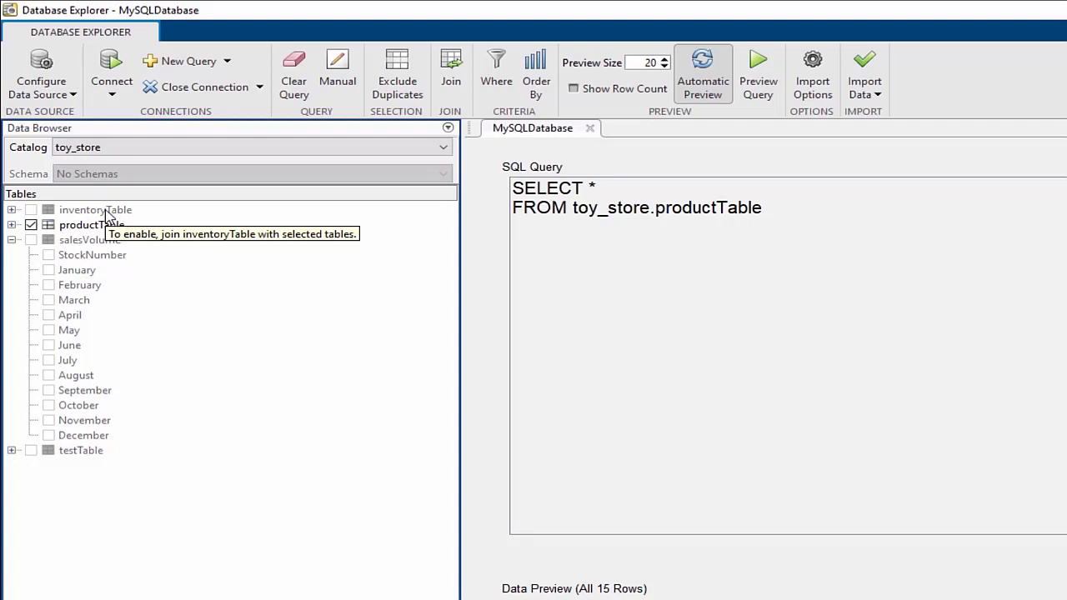
left_click(447, 74)
left_click(351, 64)
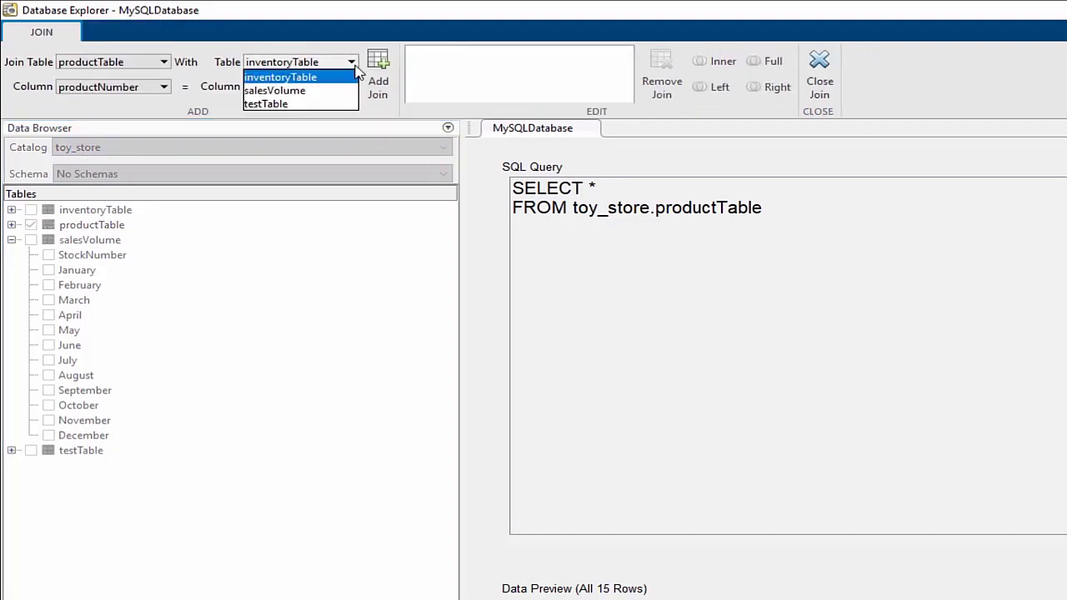
left_click(355, 77)
left_click(353, 87)
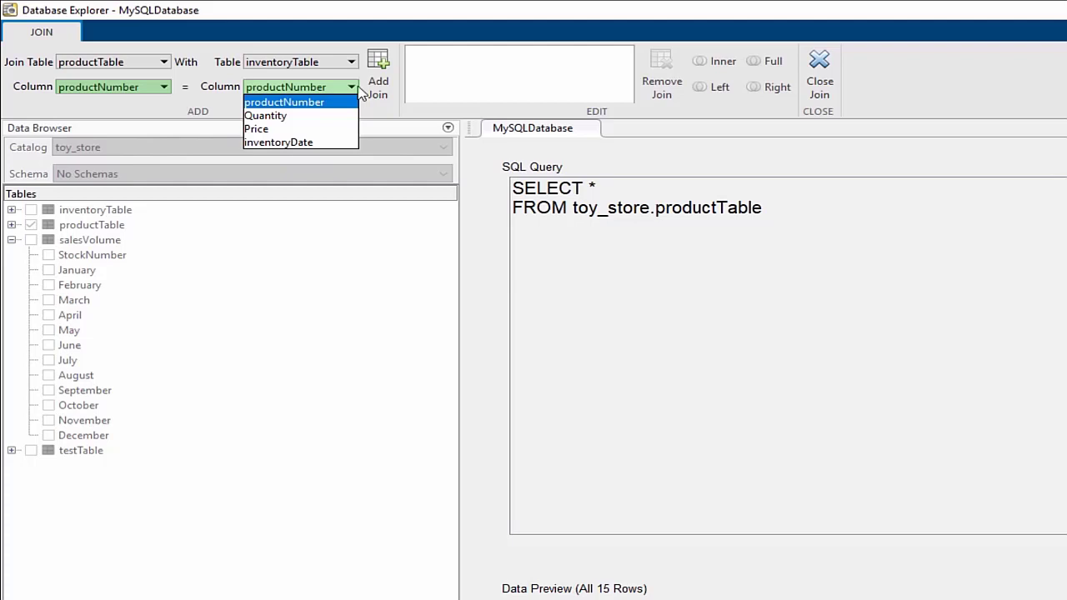
left_click(358, 87)
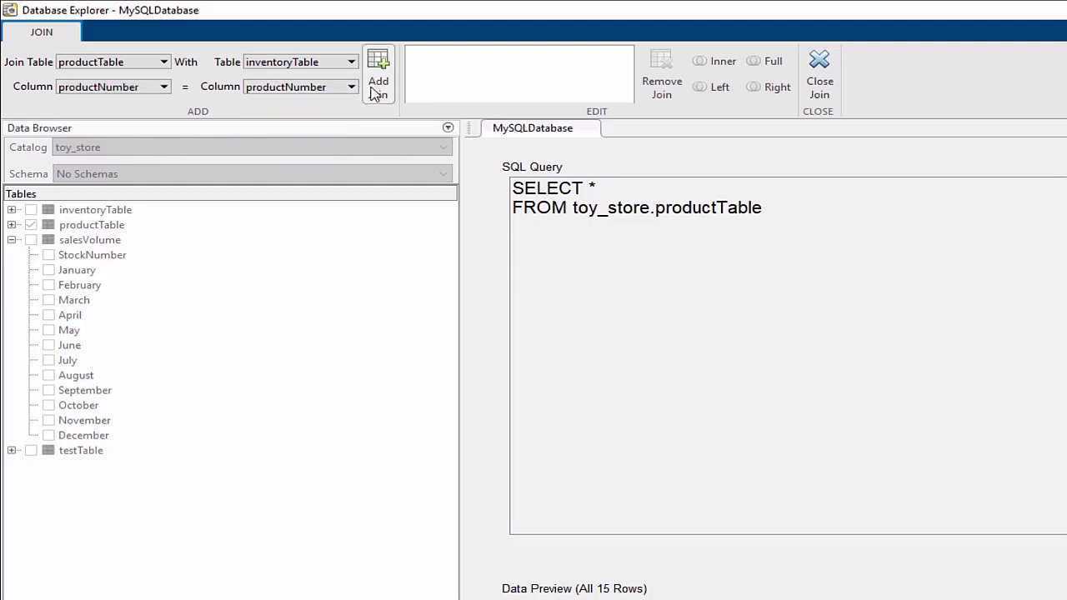
left_click(377, 90)
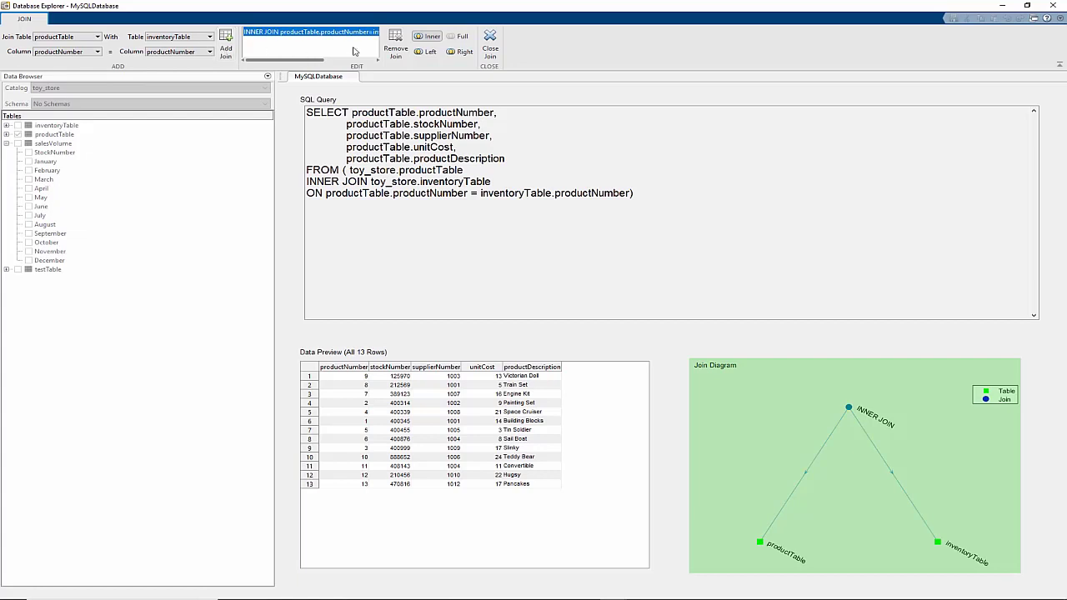
Include inventoryTable, then drop Quantity, stockNumber, supplierNumber, unitCost and productTable's duplicate productNumber
left_click(490, 46)
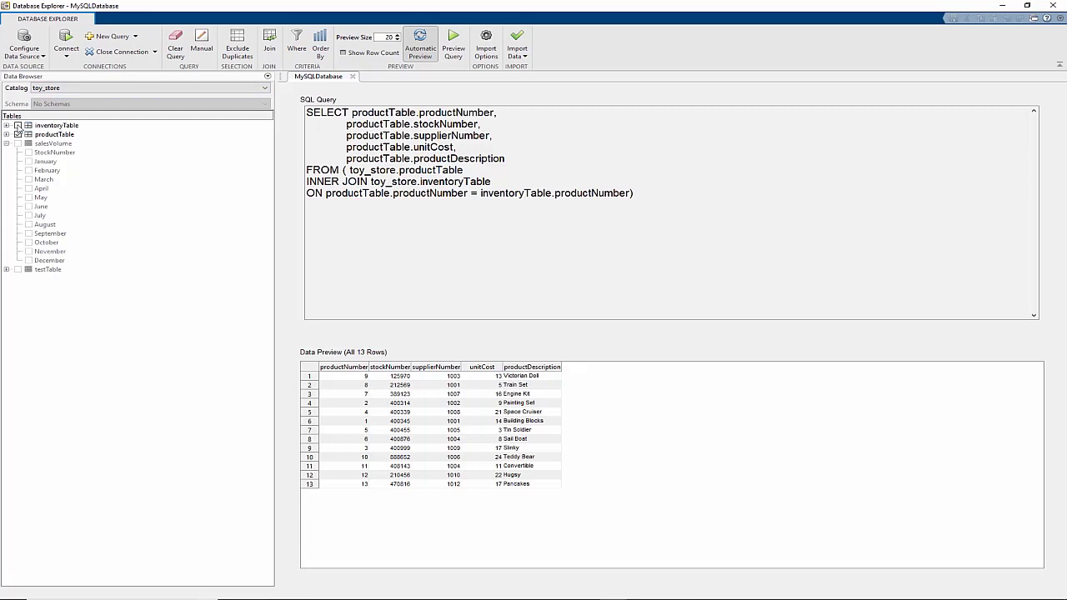
left_click(18, 125)
left_click(7, 125)
left_click(6, 170)
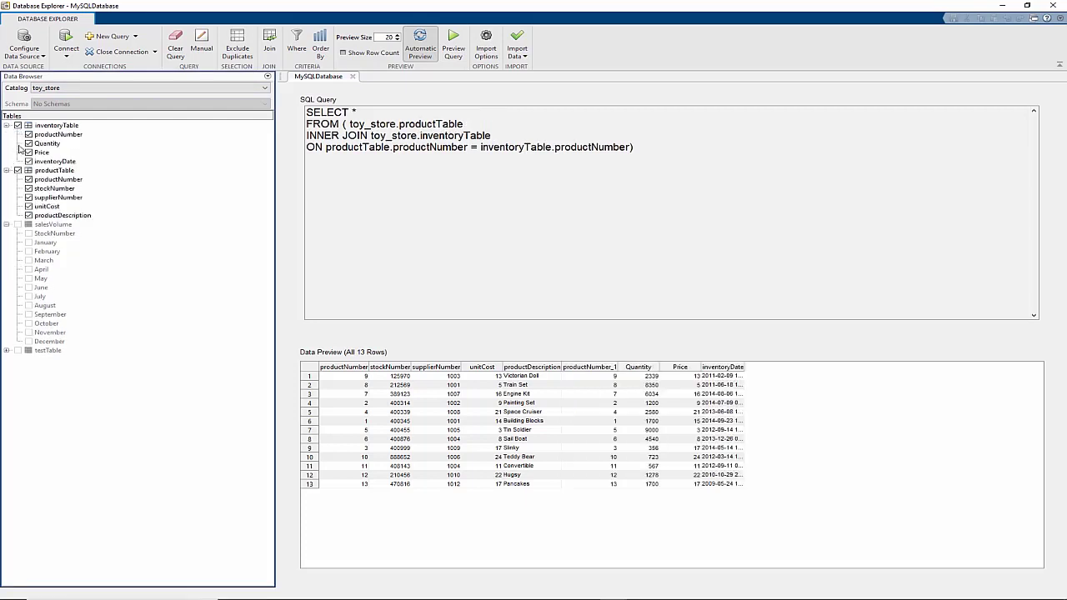
left_click(28, 143)
left_click(28, 206)
left_click(29, 197)
left_click(29, 188)
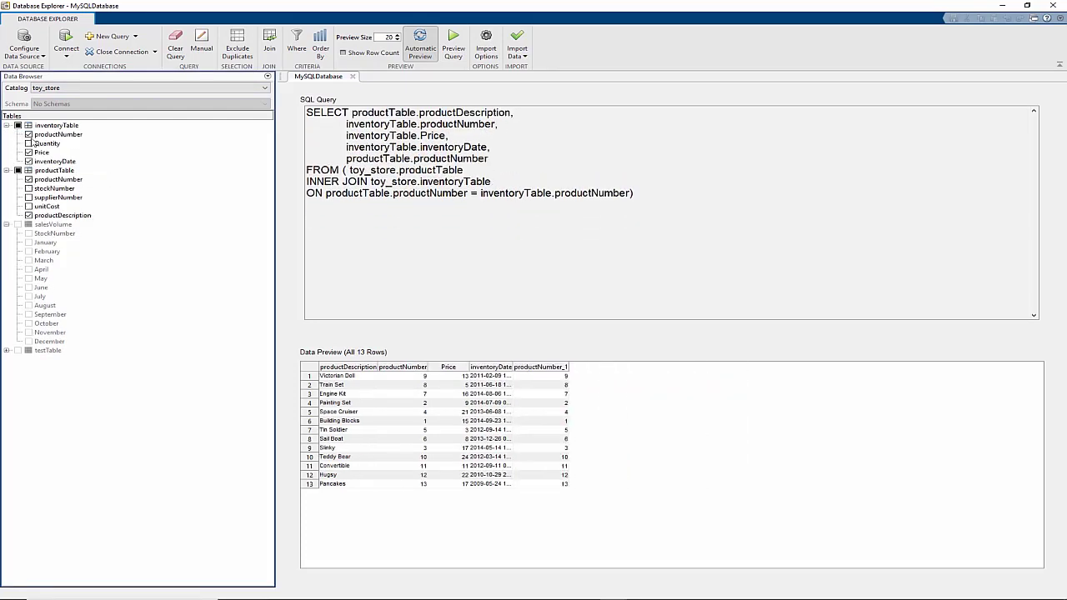
left_click(29, 179)
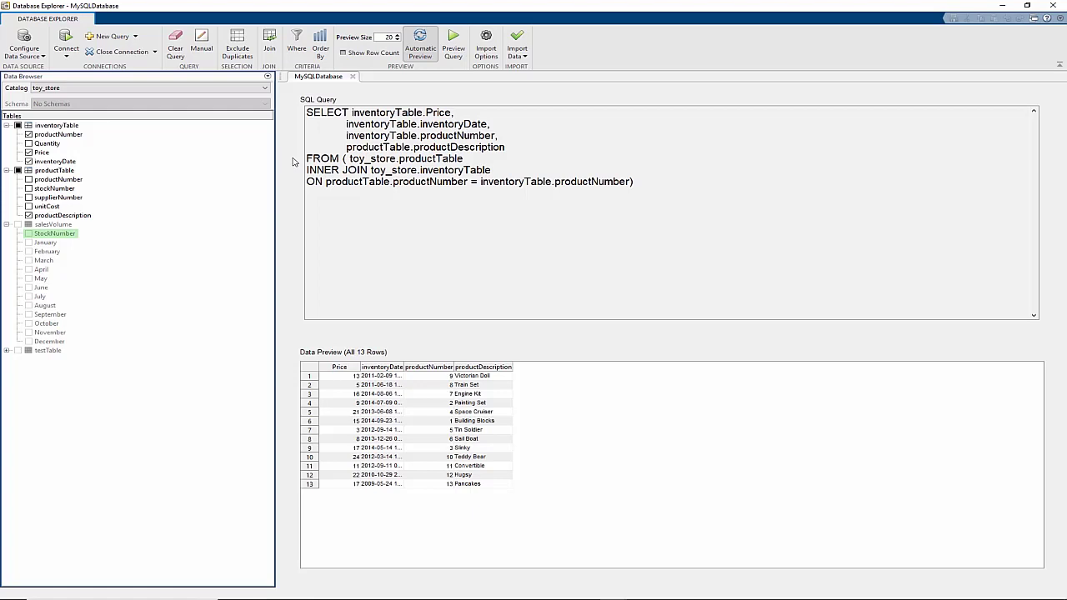
Inner-join productTable with salesVolume, matching stockNumber to StockNumber
left_click(269, 42)
left_click(97, 36)
left_click(83, 53)
left_click(209, 36)
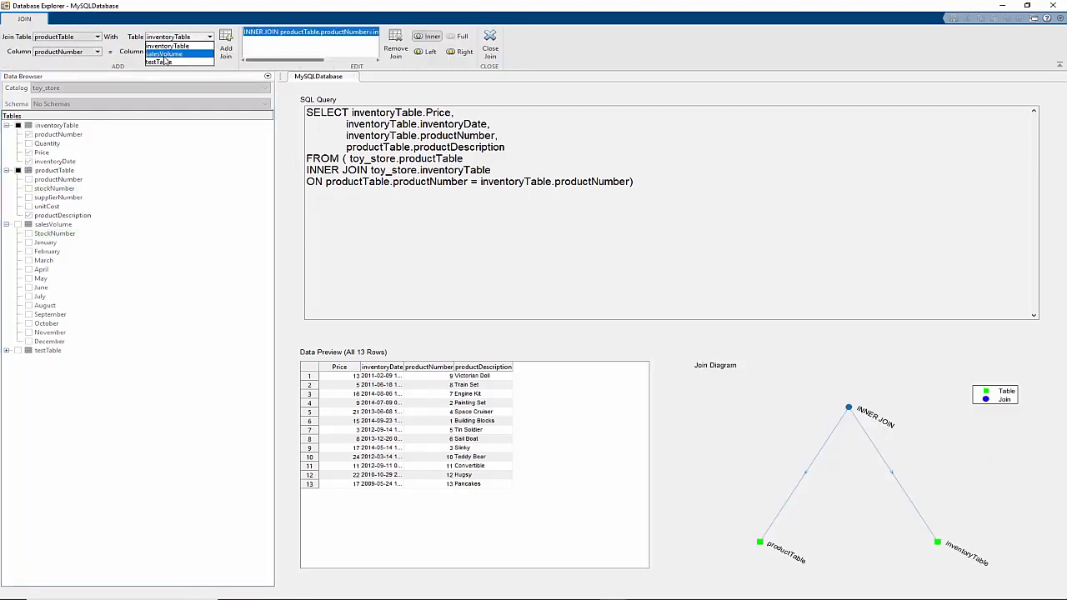
left_click(175, 55)
left_click(97, 52)
left_click(74, 68)
left_click(226, 48)
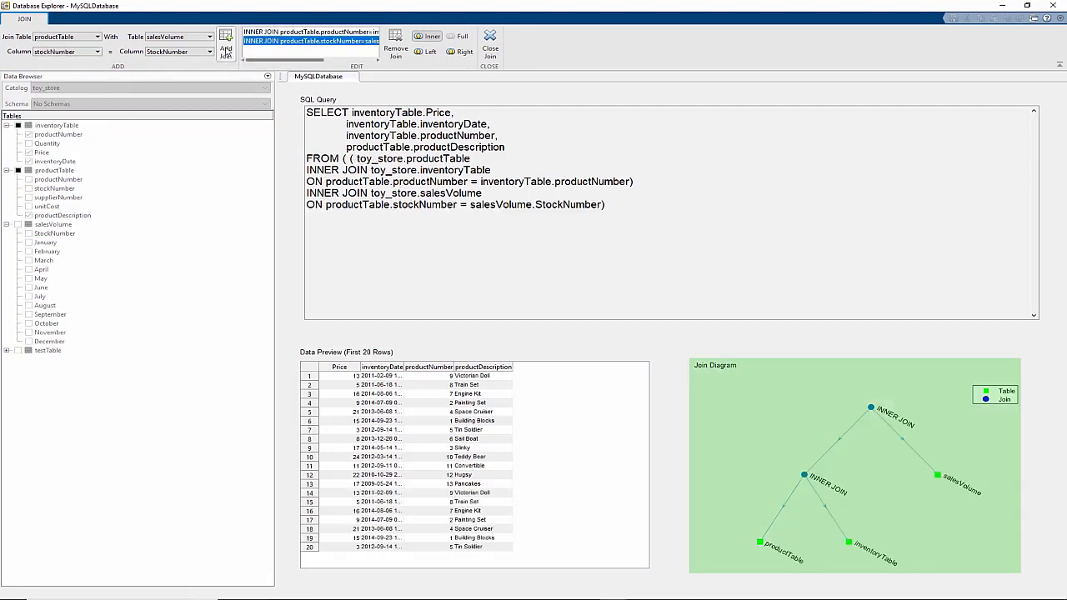
Add all salesVolume columns except StockNumber to the query
left_click(490, 42)
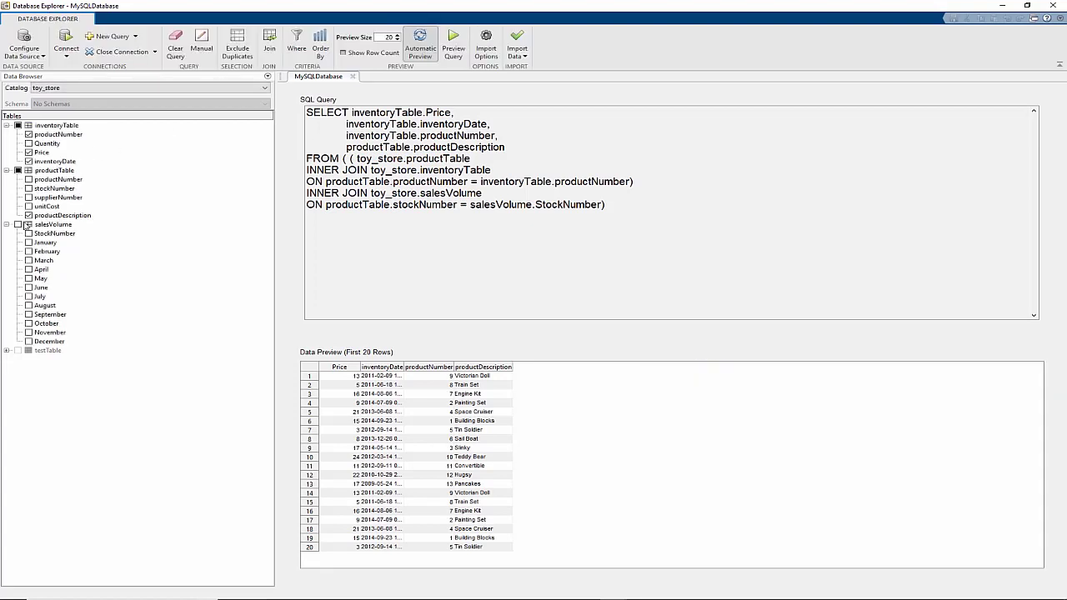
left_click(28, 224)
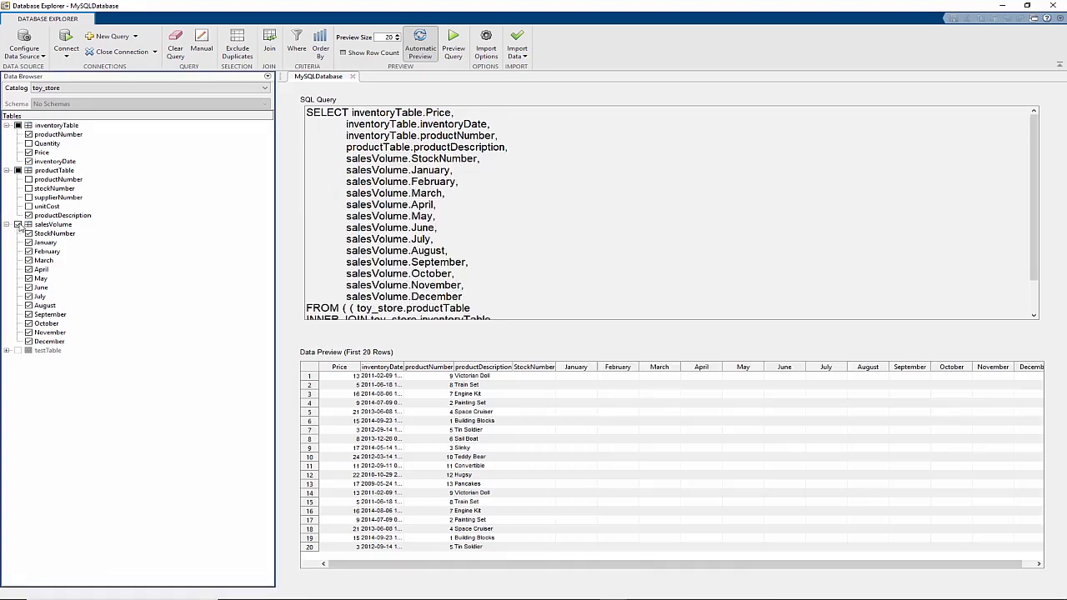
left_click(28, 233)
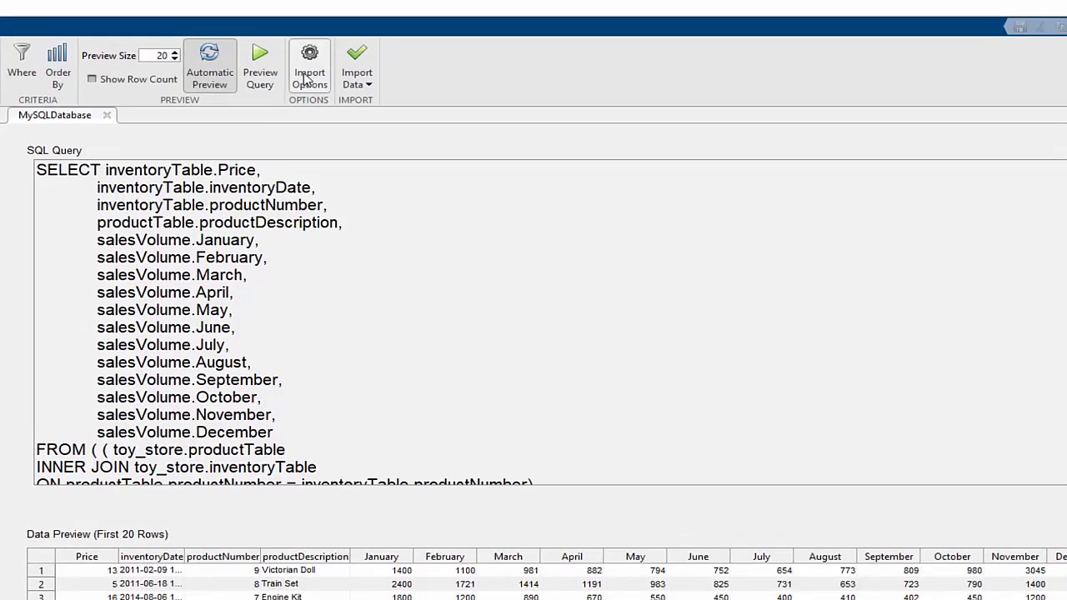
In Import Options, set the missing-value replacement to 0 for the monthly sales columns
left_click(306, 78)
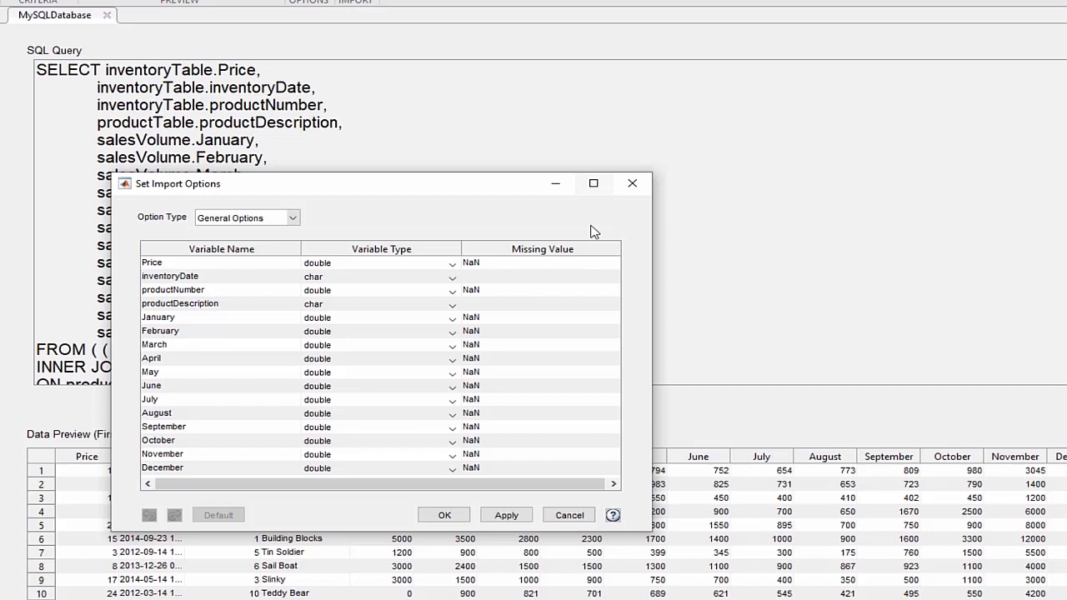
double_click(472, 318)
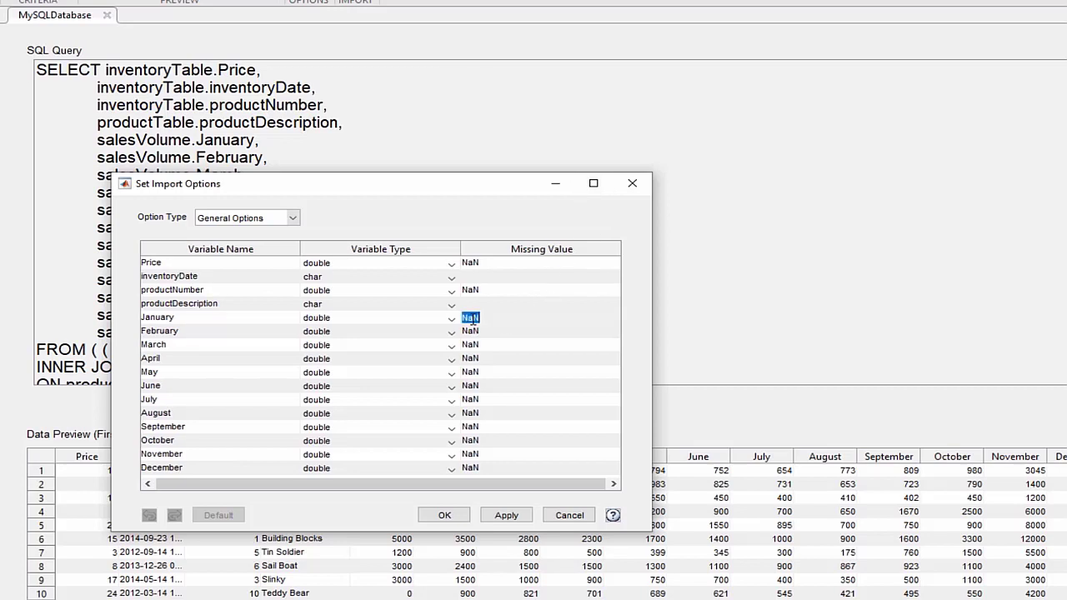
type("0")
double_click(472, 330)
type("0")
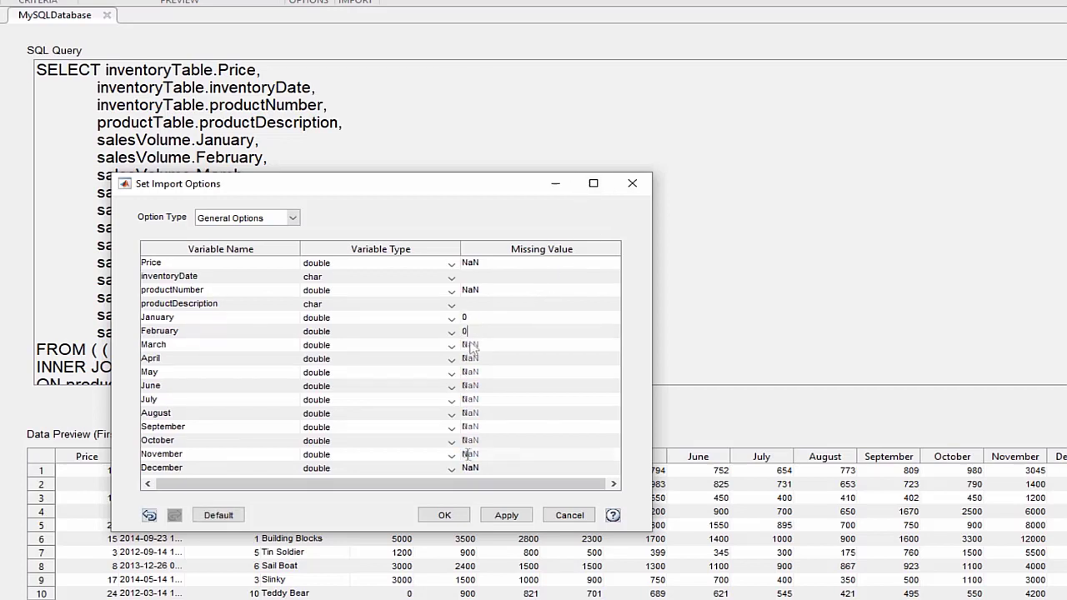
left_click(468, 464, "shift")
type("0")
key("Return")
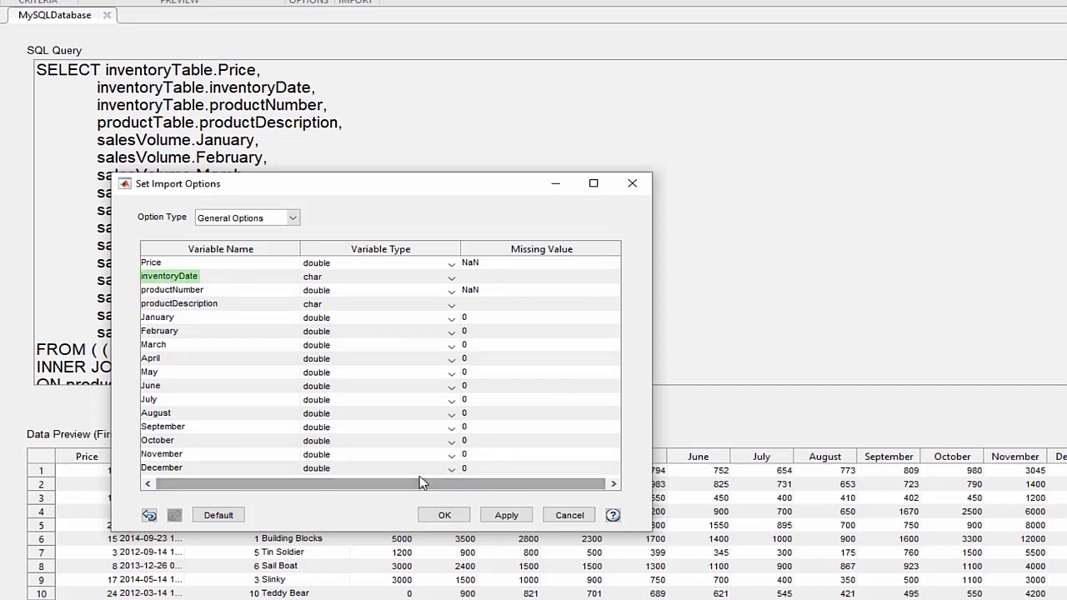
Import inventoryDate as datetime, review its datetime options, and apply the settings
left_click(451, 278)
left_click(385, 345)
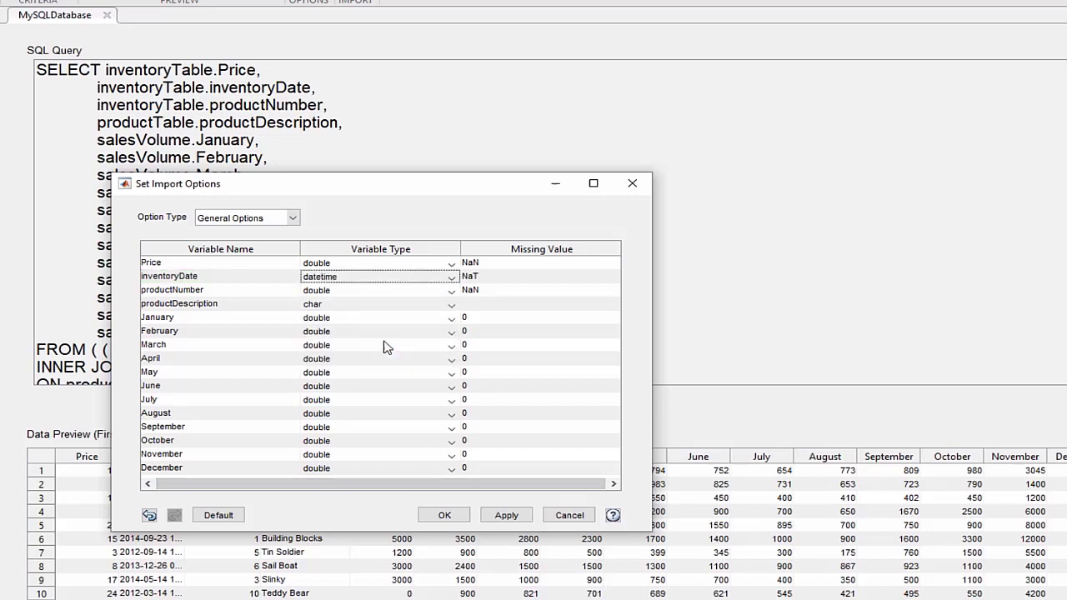
left_click(291, 218)
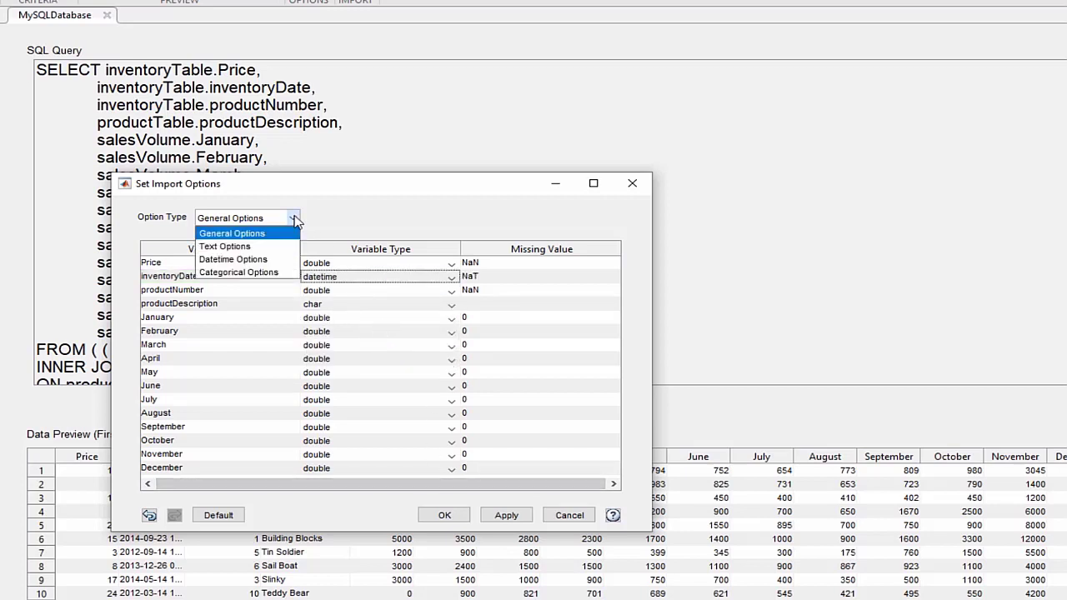
left_click(268, 265)
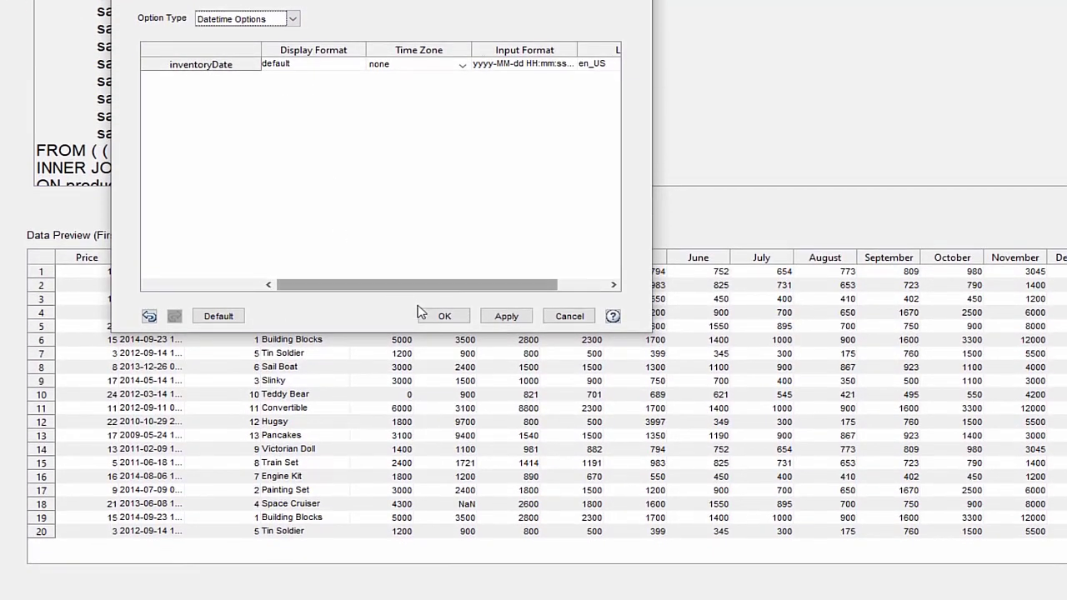
left_click(444, 515)
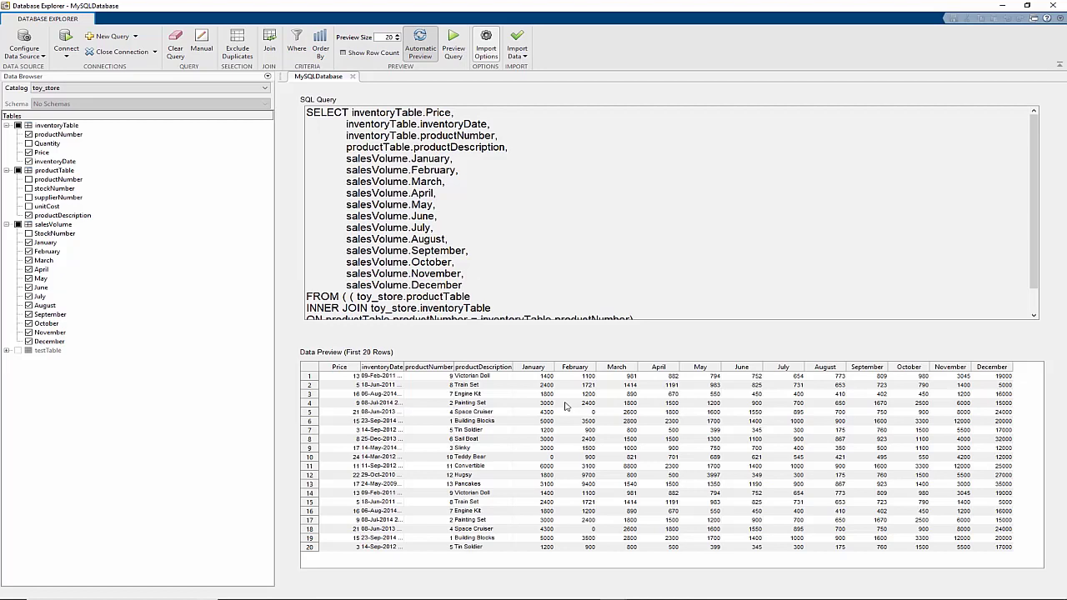
Import the query result into the MATLAB workspace as the table data
left_click(518, 55)
left_click(524, 70)
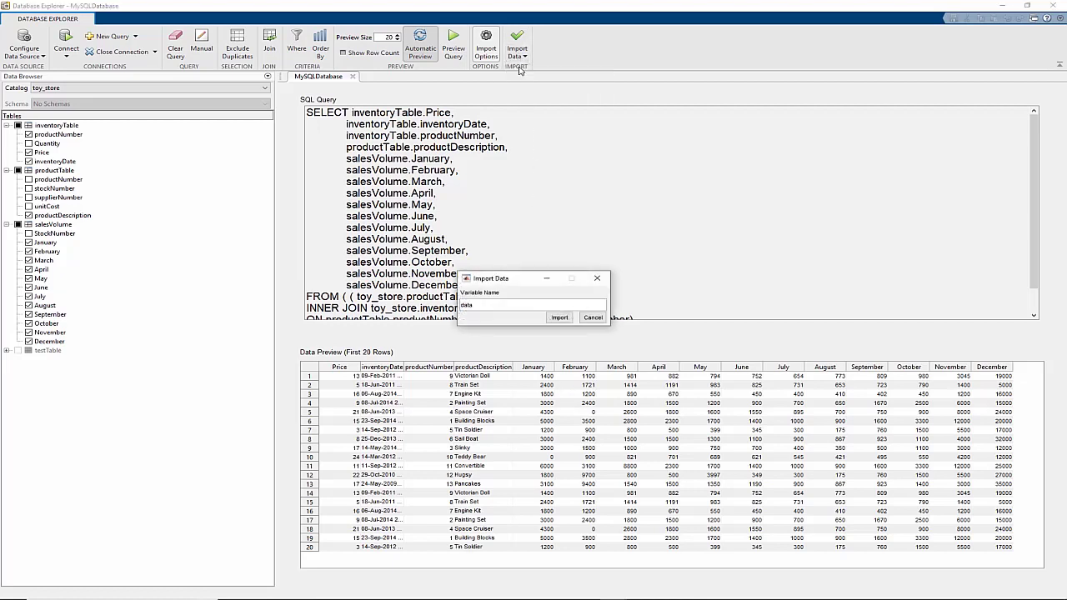
left_click(559, 317)
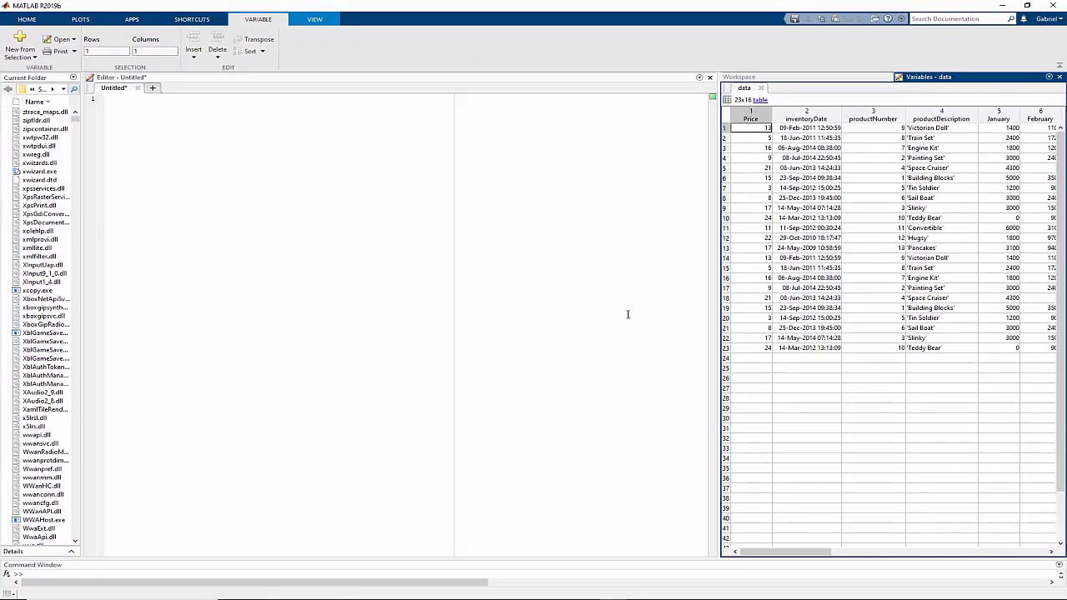
left_click_drag(715, 308, 469, 317)
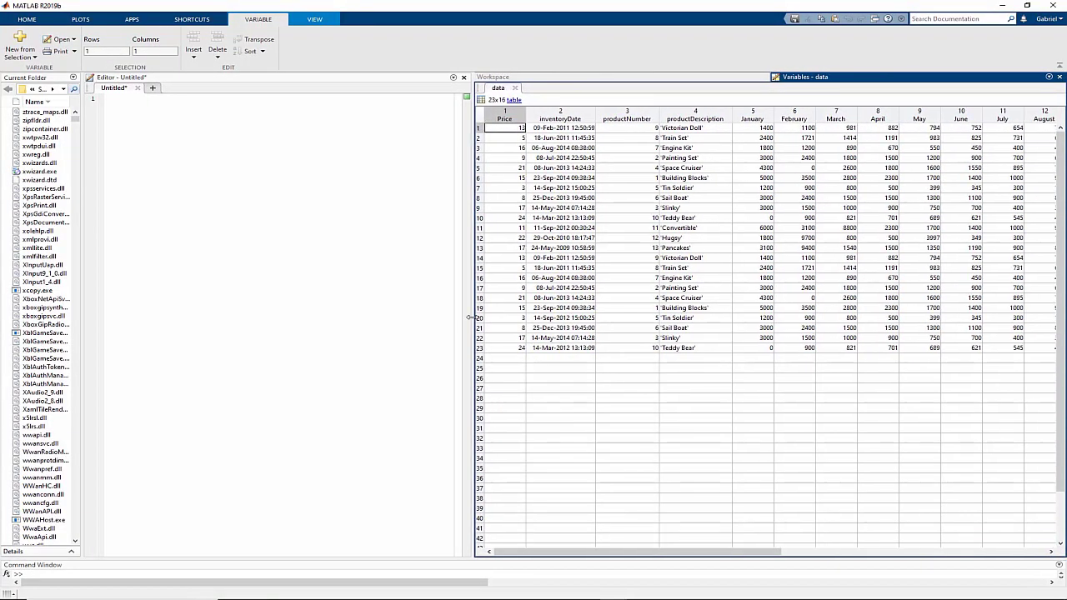
Compute totalSalesPerItemFeb = data.Price .* data.February and totalSalesFeb as its sum, 777710
key("ctrl+space")
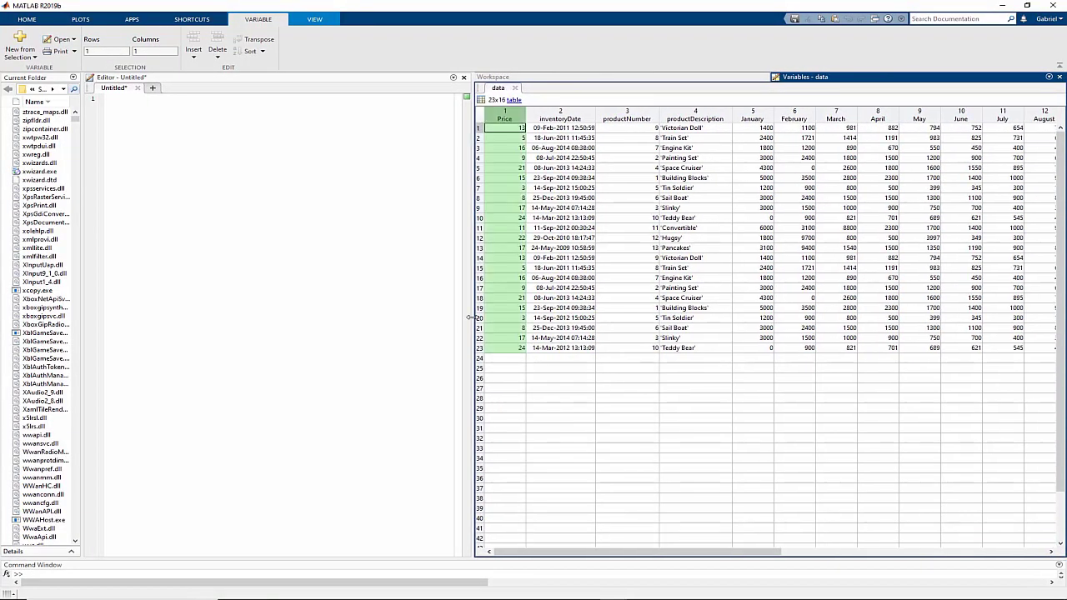
left_click(795, 115, "ctrl")
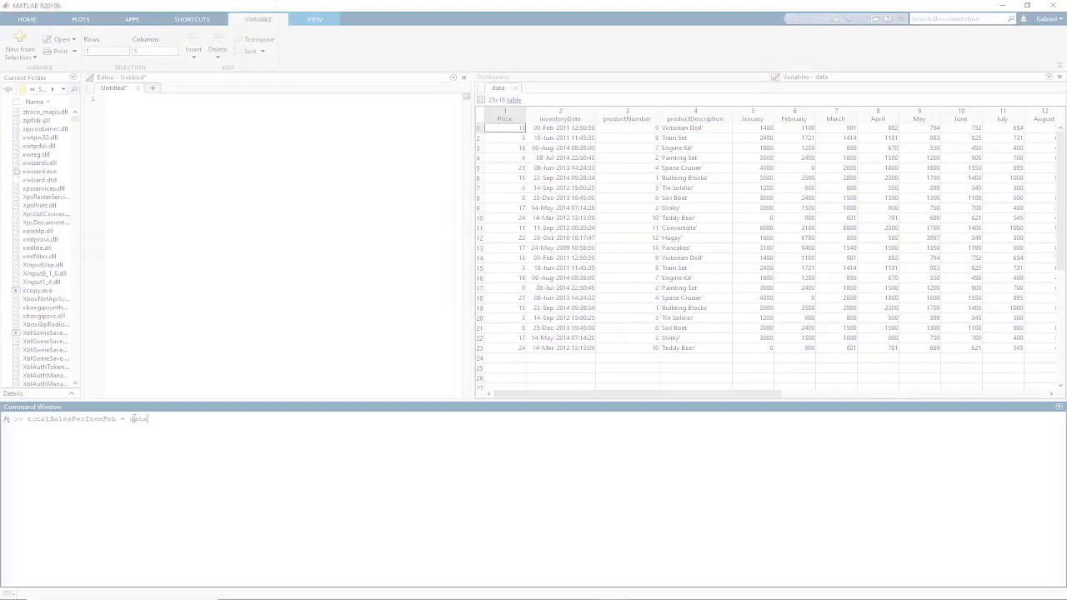
key("Tab")
type(".* data.February")
key("Return")
type("totalSalesFeb")
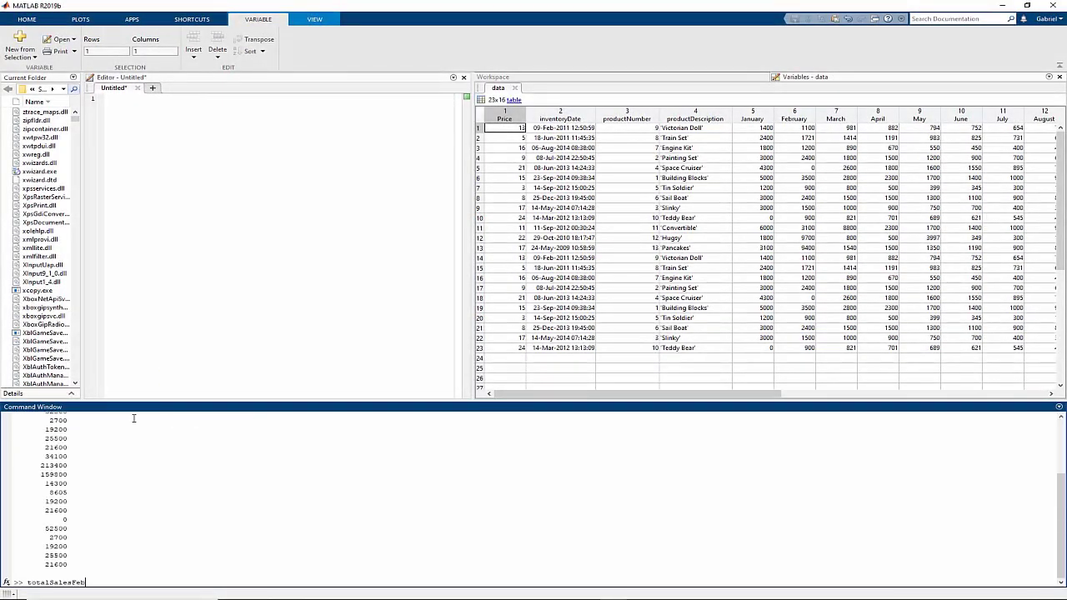
type(" = sum(tot")
key("Tab")
key("Return")
type(")")
key("Return")
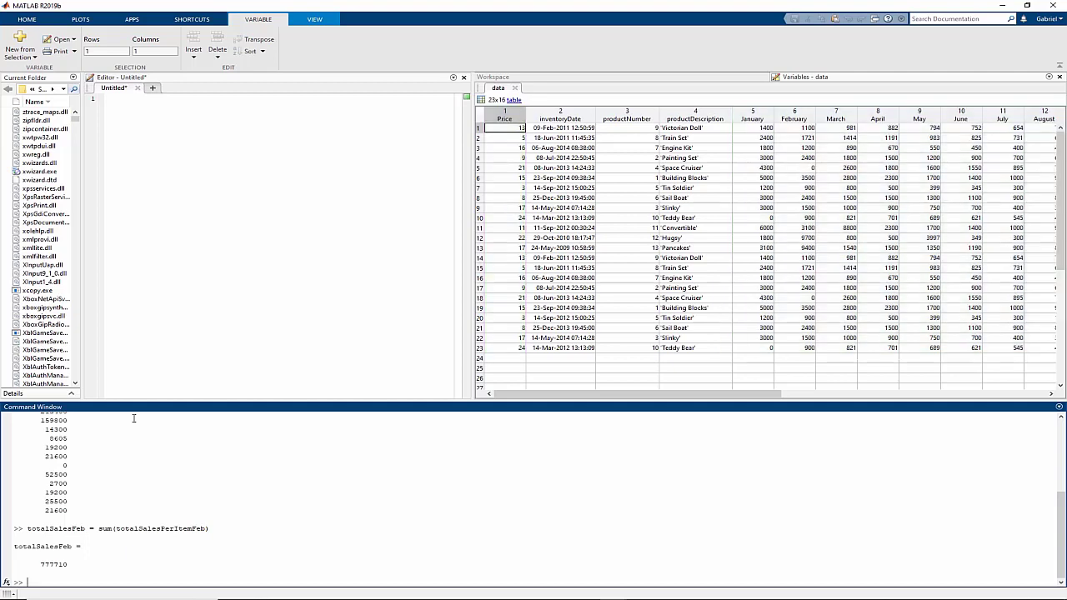
Store the Price column as prices and data columns 5–16 as salesVolume
type("prices = data(:,1);")
key("Return")
type("salesVolume = data(:,5:16);")
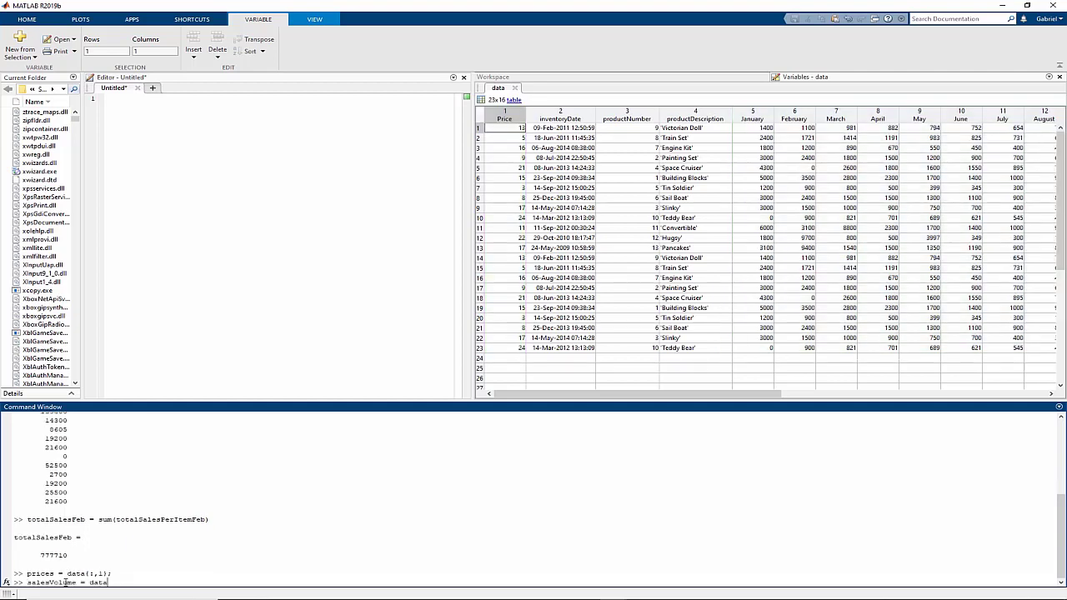
key("Return")
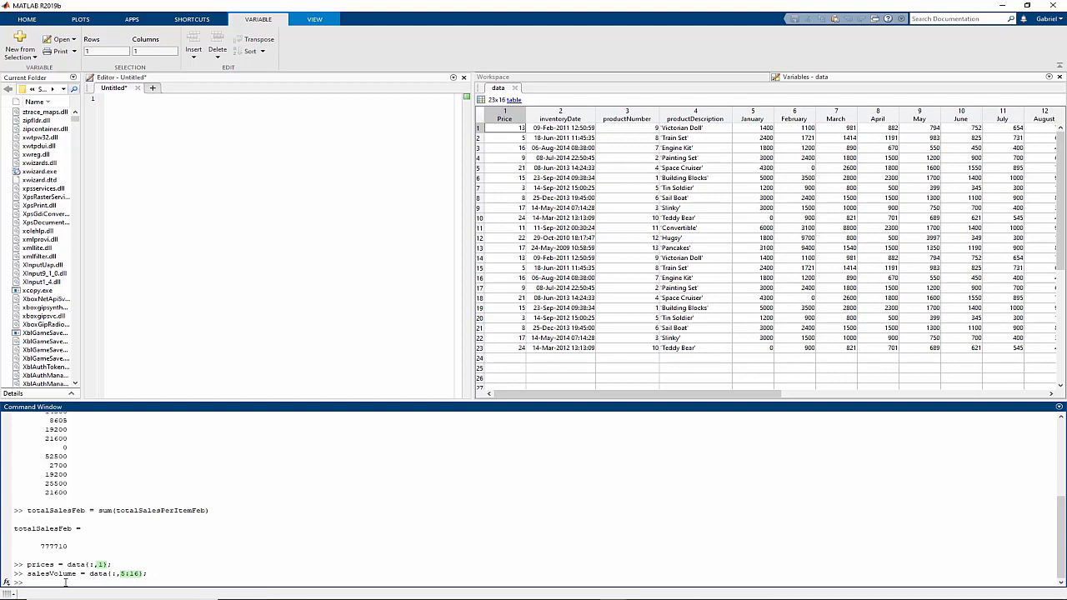
Compute per-item monthly sales, the monthly totals, and the overall total of 11894134
left_click(539, 80)
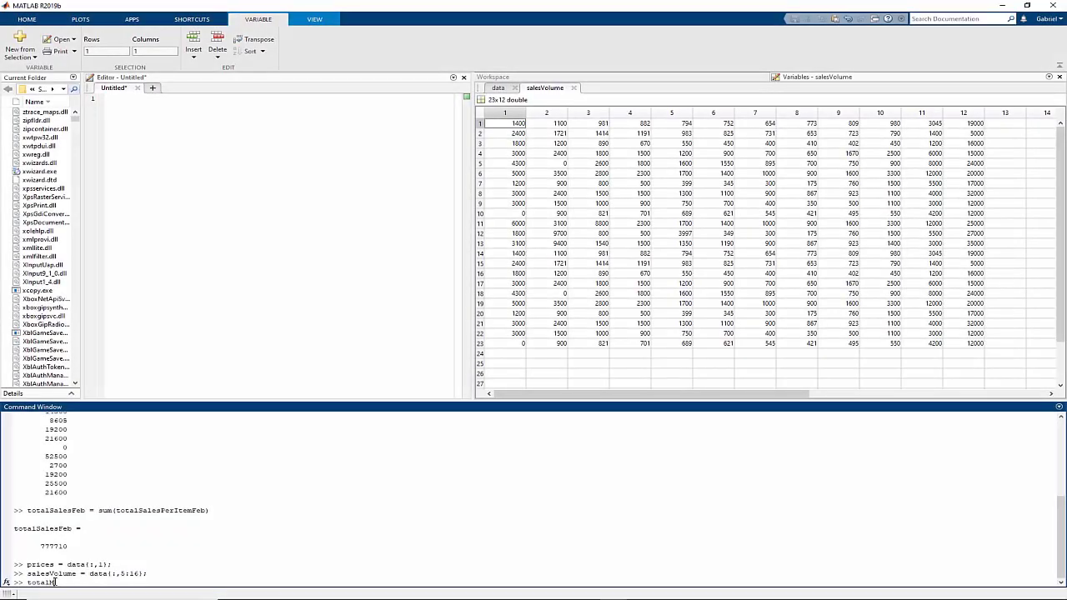
type("onthlySalesByItem = prices .* salesVolume")
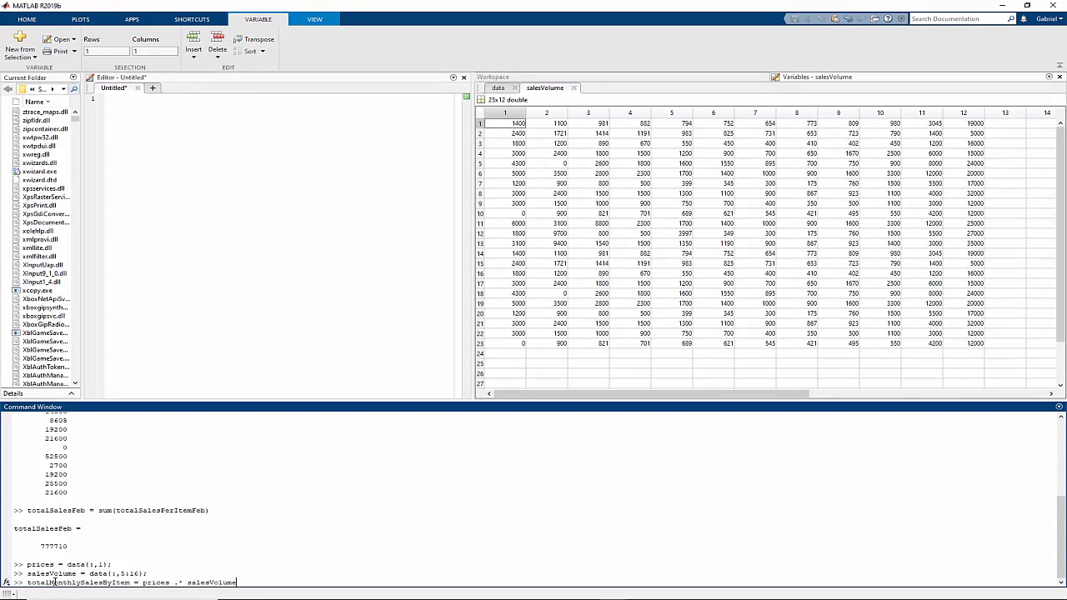
key("Return")
type("totalMonthlySales ")
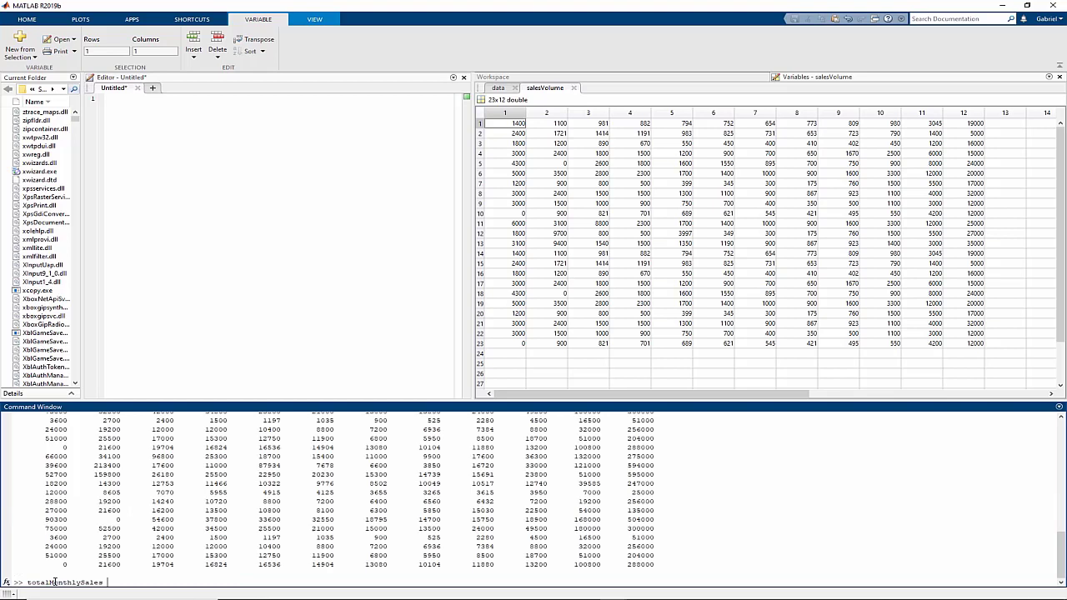
type("= sum(totalMonthlySalesByItem)")
key("Return")
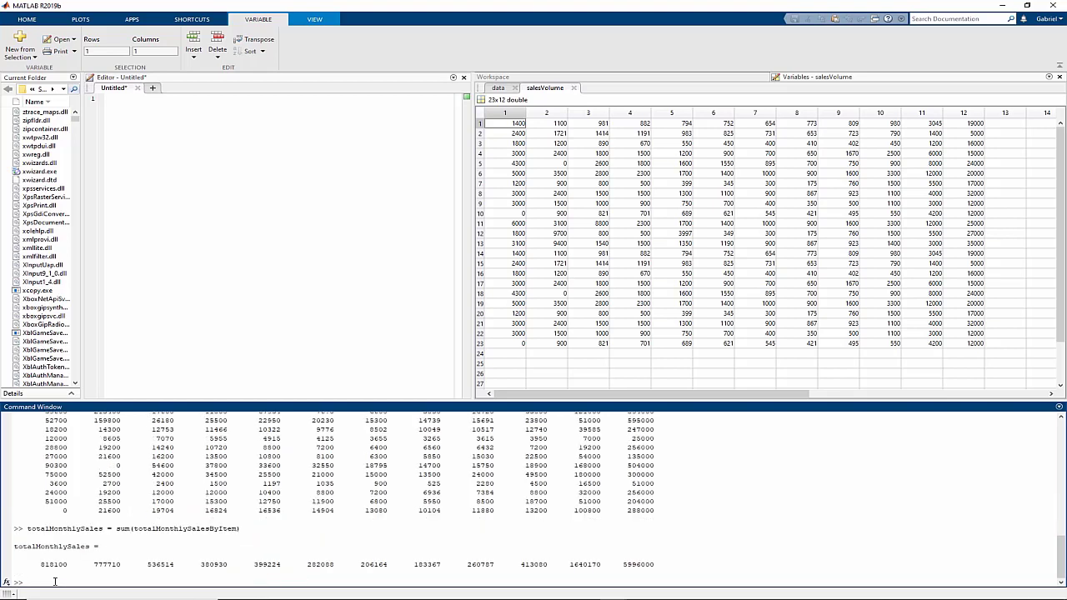
type("totalSales = sum(totalMonthlySales)")
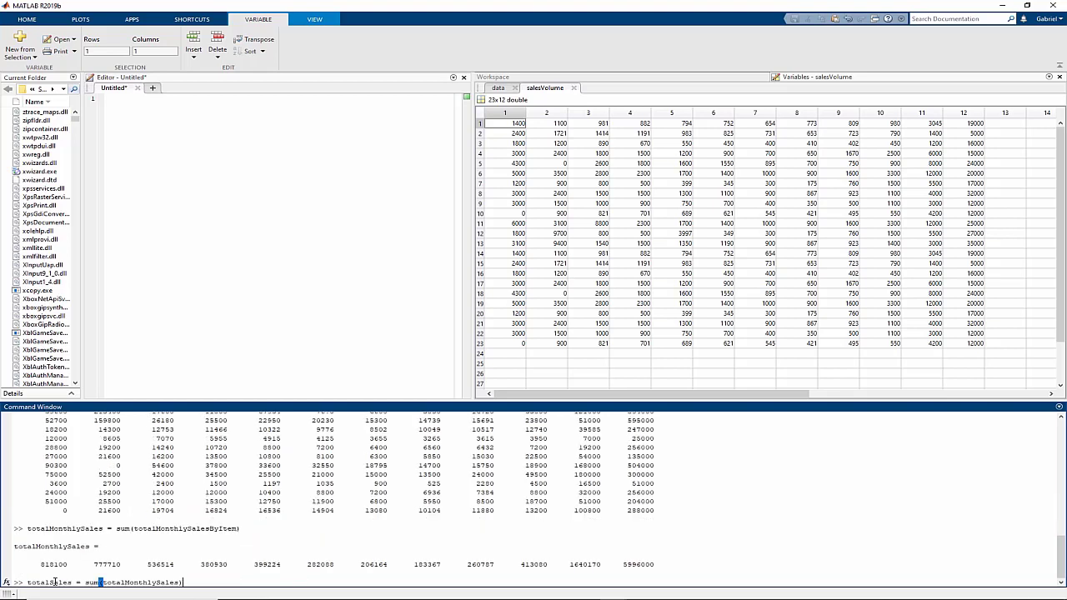
key("Return")
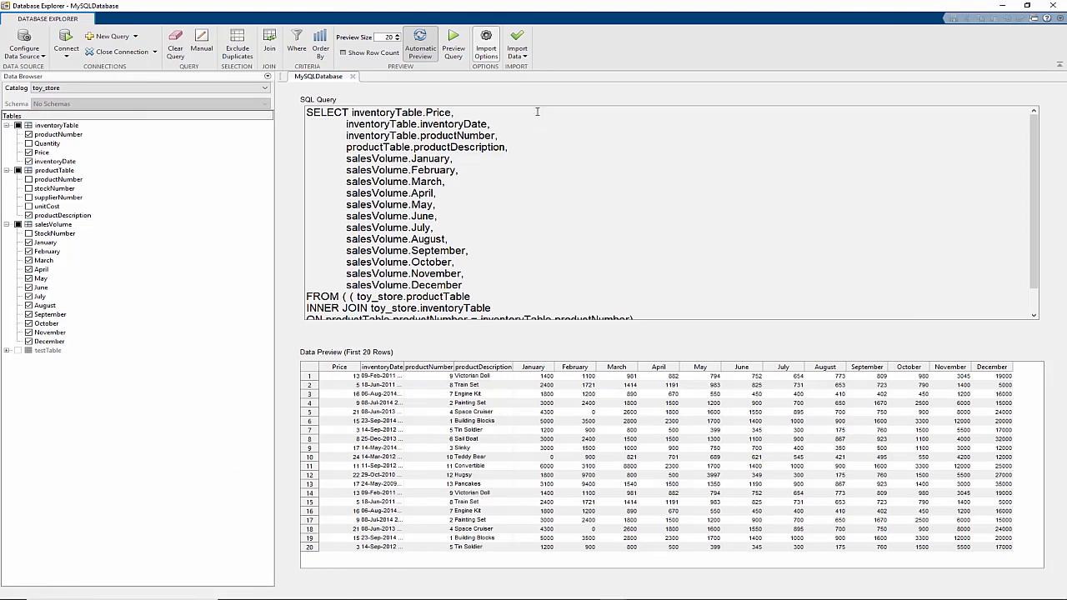
Generate a MATLAB script from the joined toy_store query and widen the Editor
left_click(525, 55)
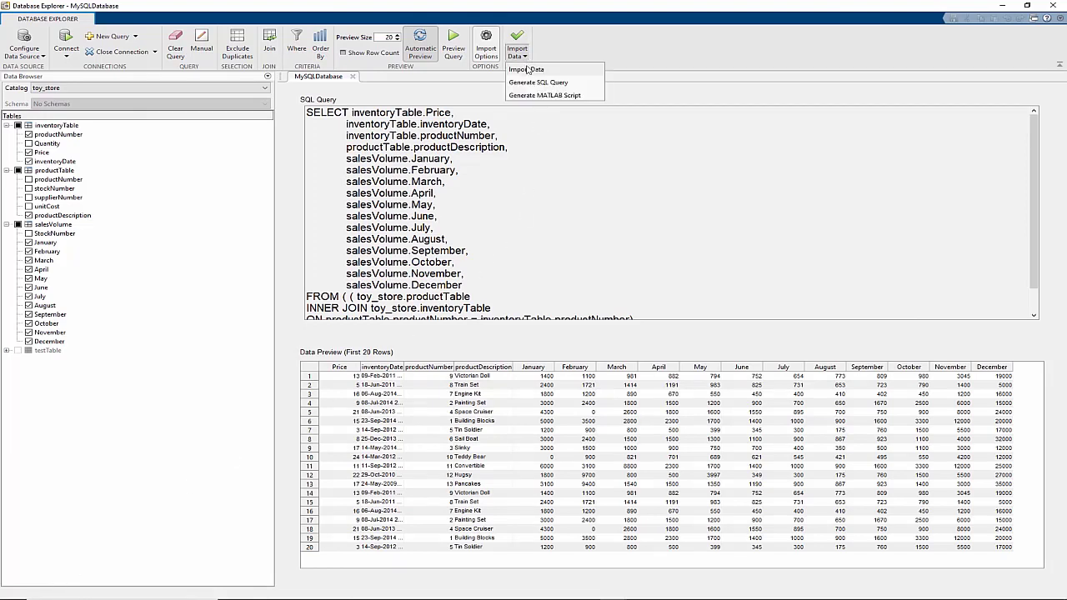
left_click(529, 95)
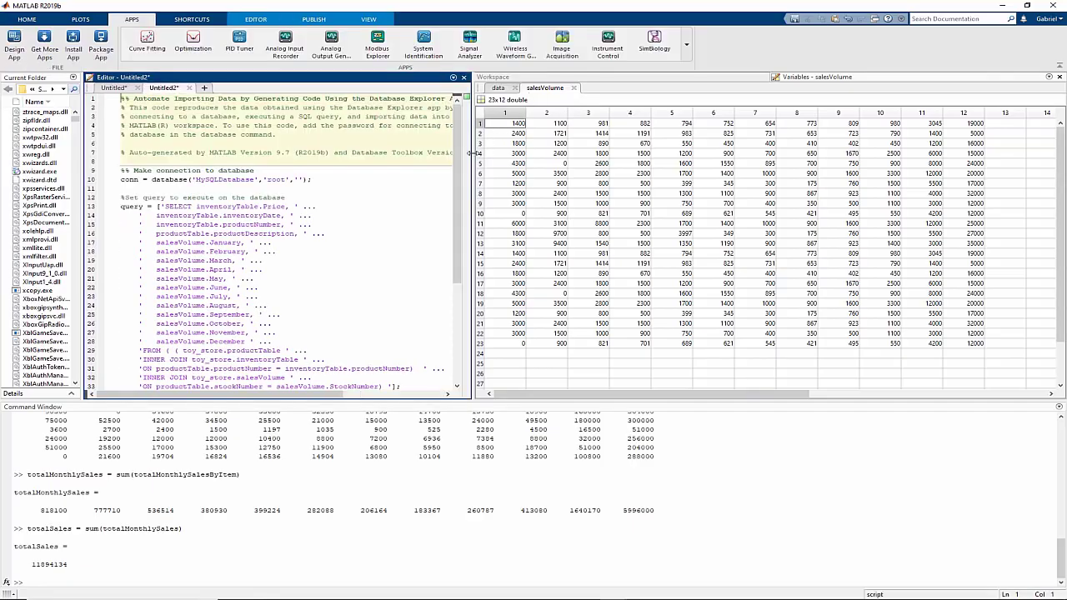
left_click_drag(476, 155, 760, 173)
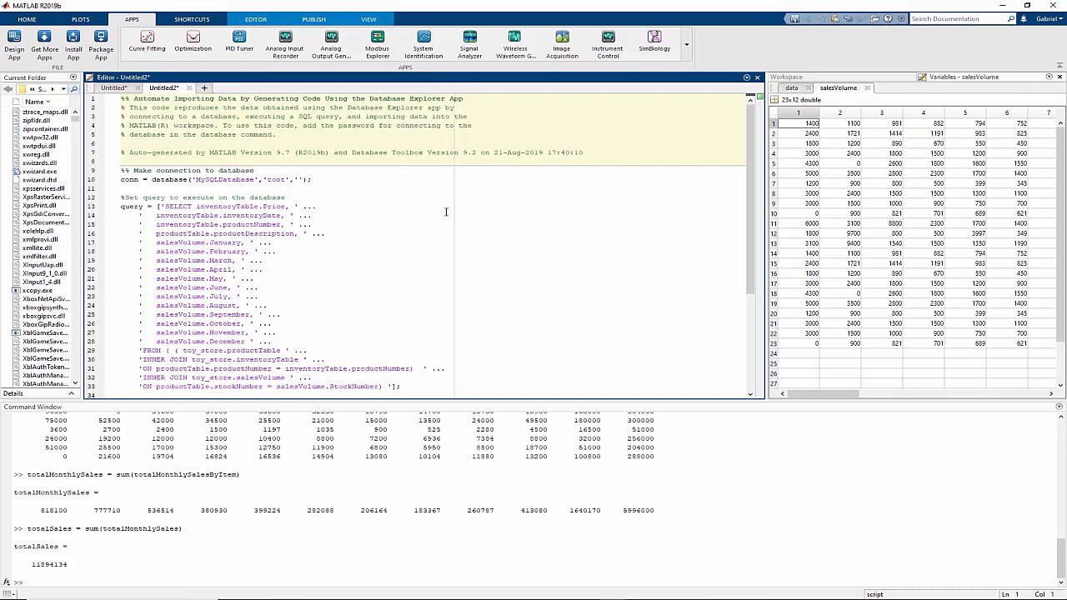
Fill in the database password on the script's connection line
left_click(299, 180)
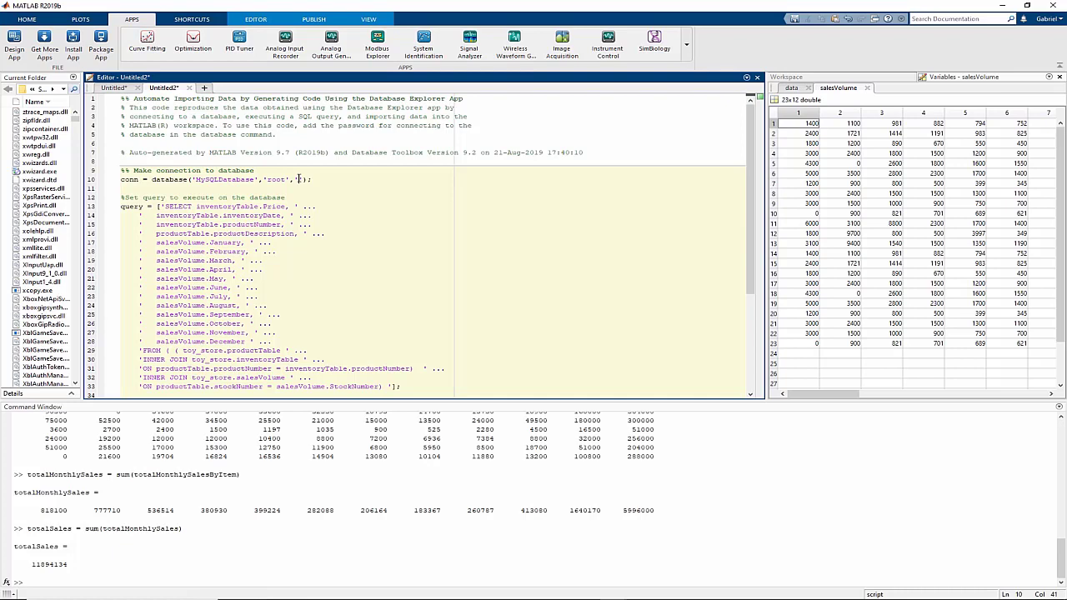
type("matlab")
scroll(299, 178, "down", 6)
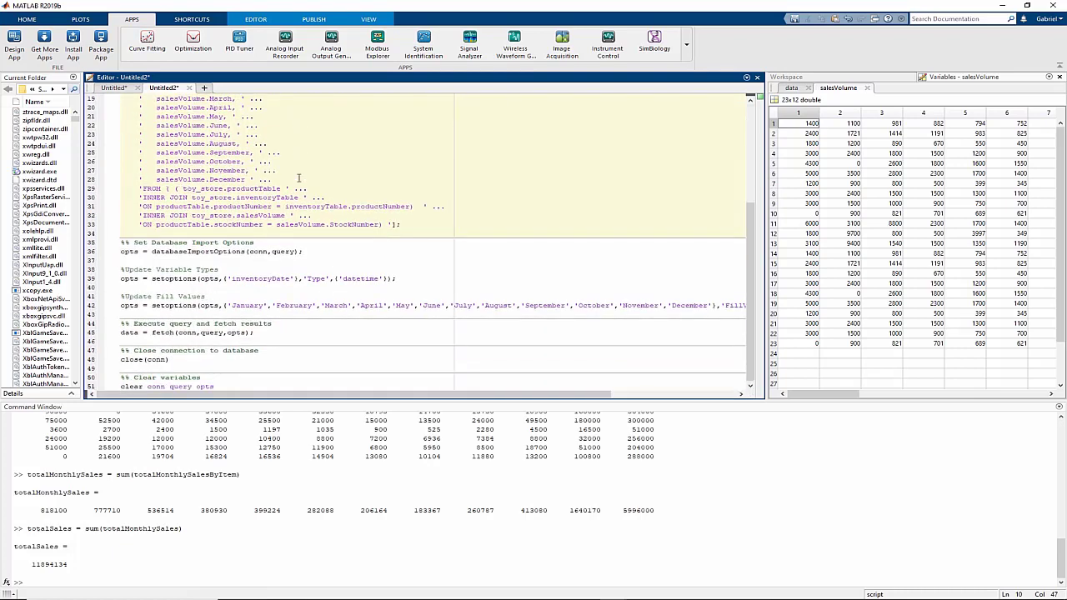
Add a '%% Analysis' section heading at the end of the script
left_click(260, 387)
key("Return")
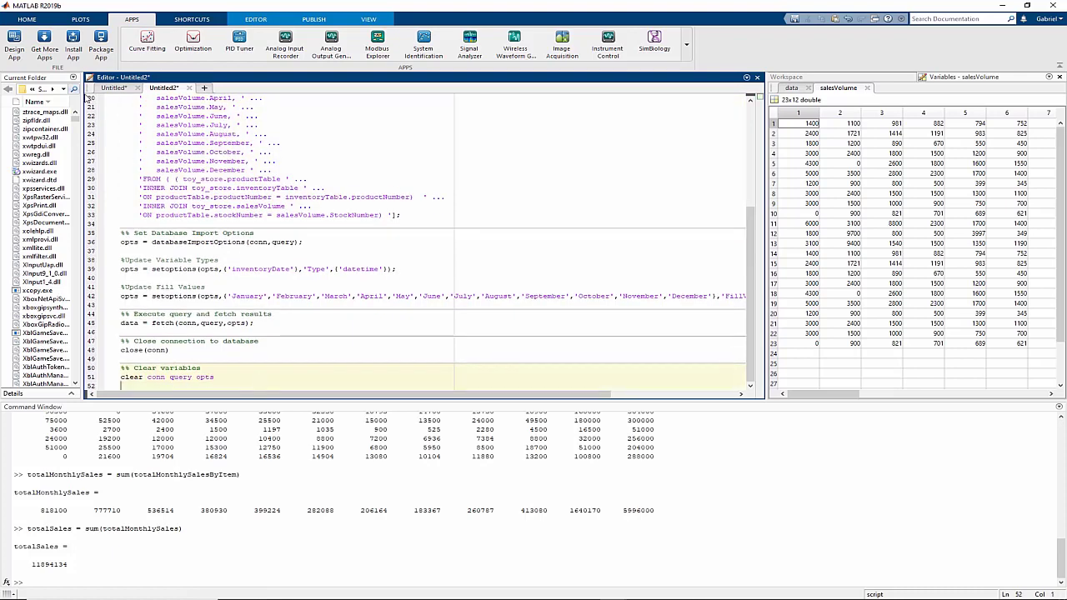
left_click(258, 18)
type("%% Analysis")
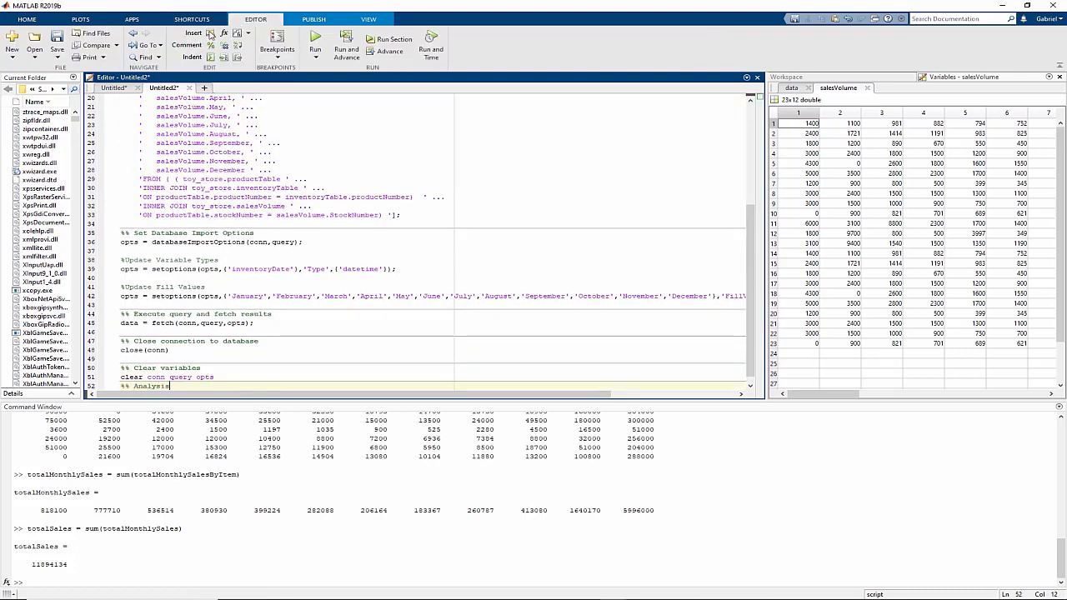
key("Return")
key("Return")
Paste the earlier sales-total commands from Command History below the Analysis heading
left_click(128, 515)
key("Up")
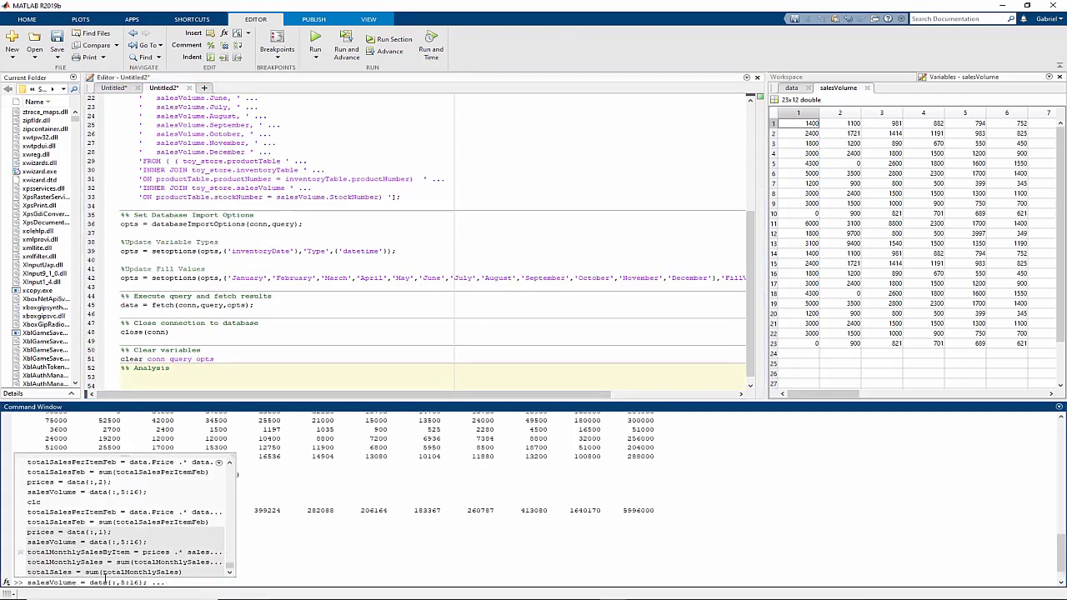
key("shift+Up")
key("shift+Up")
key("shift+Up")
key("shift+Up")
key("shift+Up")
key("shift+Up")
left_click(174, 386)
type("totalSalesPerItemFeb = data.Price .* data.February totalSalesFeb = sum(totalSalesPerItemFeb) prices = data(:,1); salesVolume = data(:,5:16); totalMonthlySalesByItem = prices .* salesVolume totalMonthlySales = sum(totalMonthlySalesByItem) totalSales = sum(totalMonthlySales)")
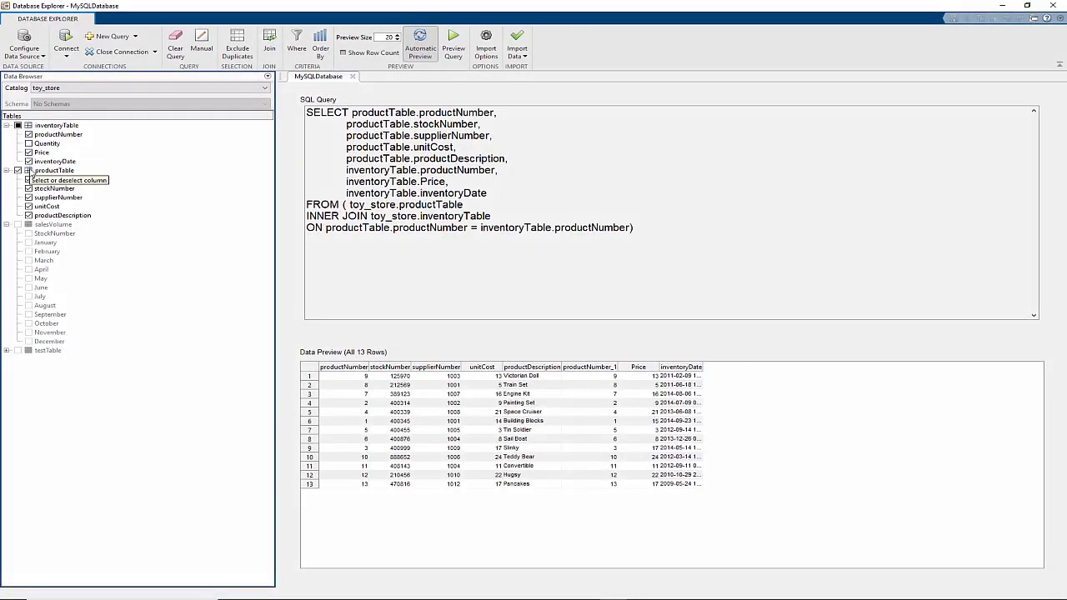
Drop stockNumber, supplierNumber and unitCost from the query and add salesVolume's January–December columns
left_click(28, 188)
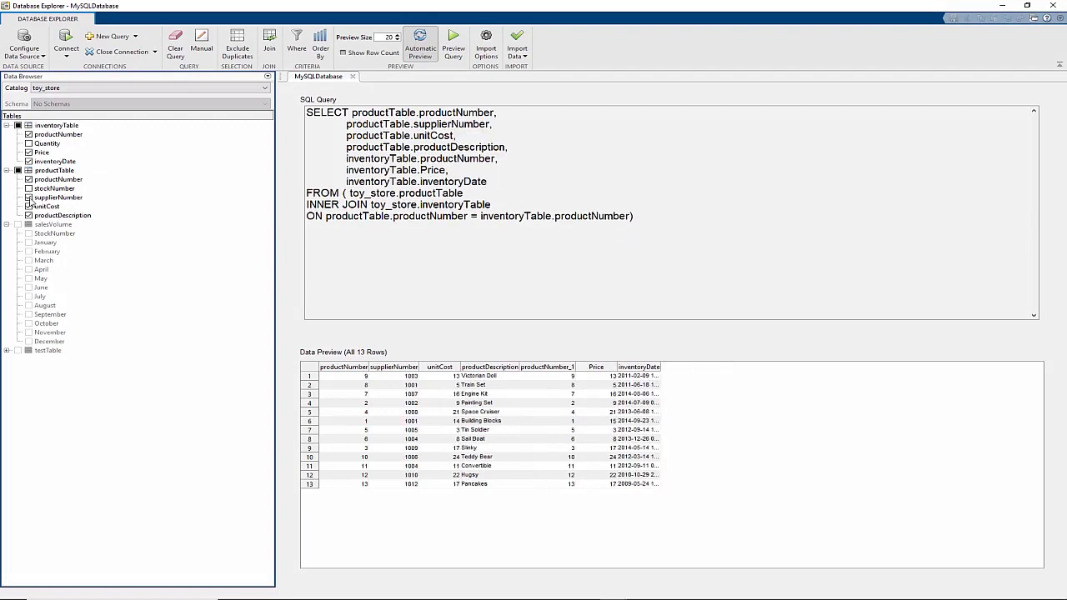
left_click(29, 198)
left_click(28, 205)
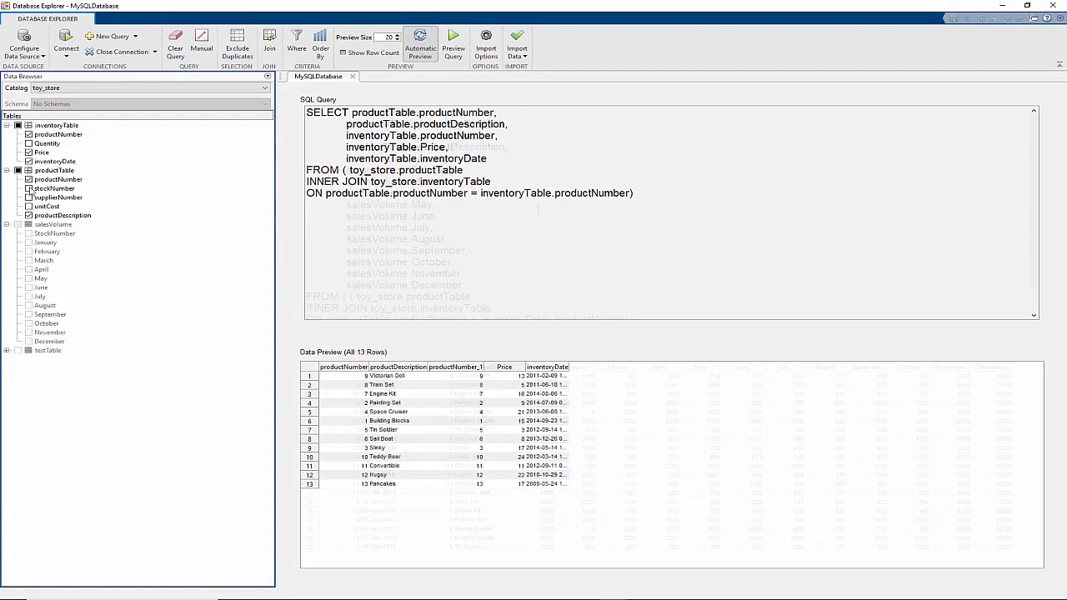
left_click(518, 71)
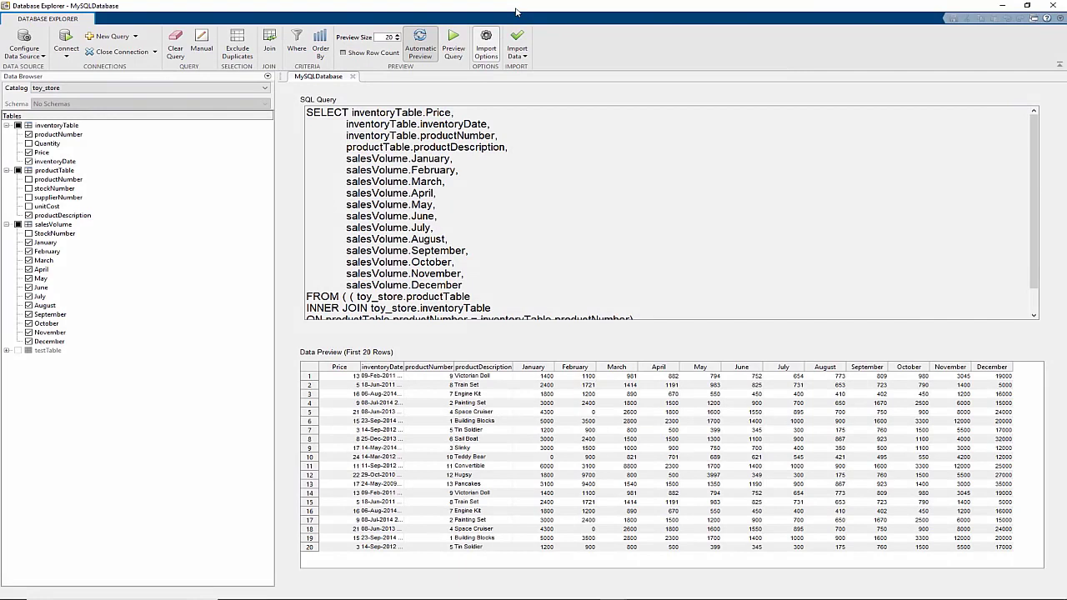
left_click(524, 57)
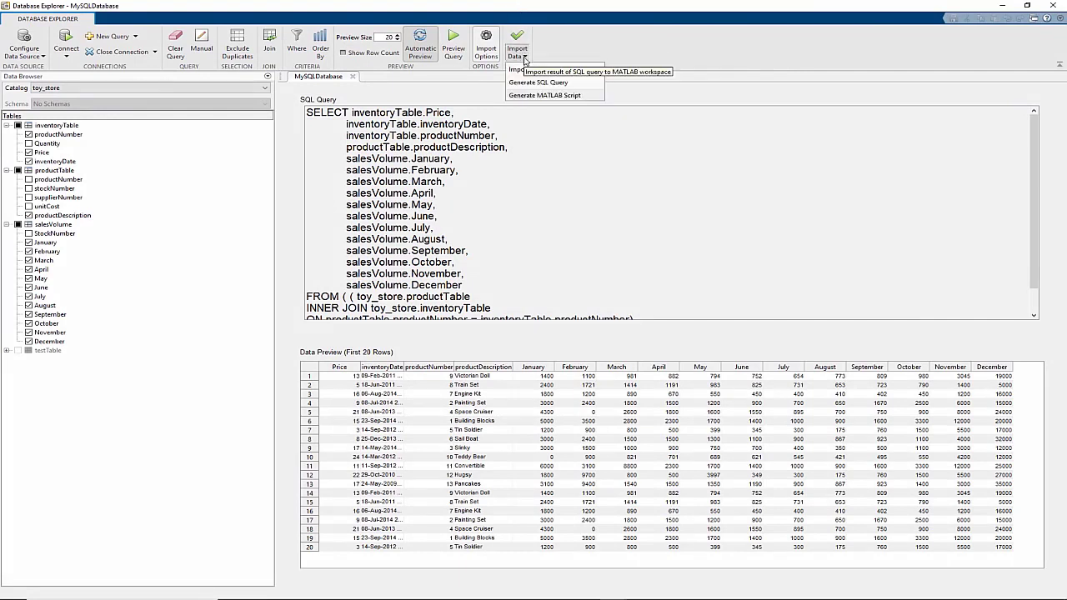
left_click(524, 58)
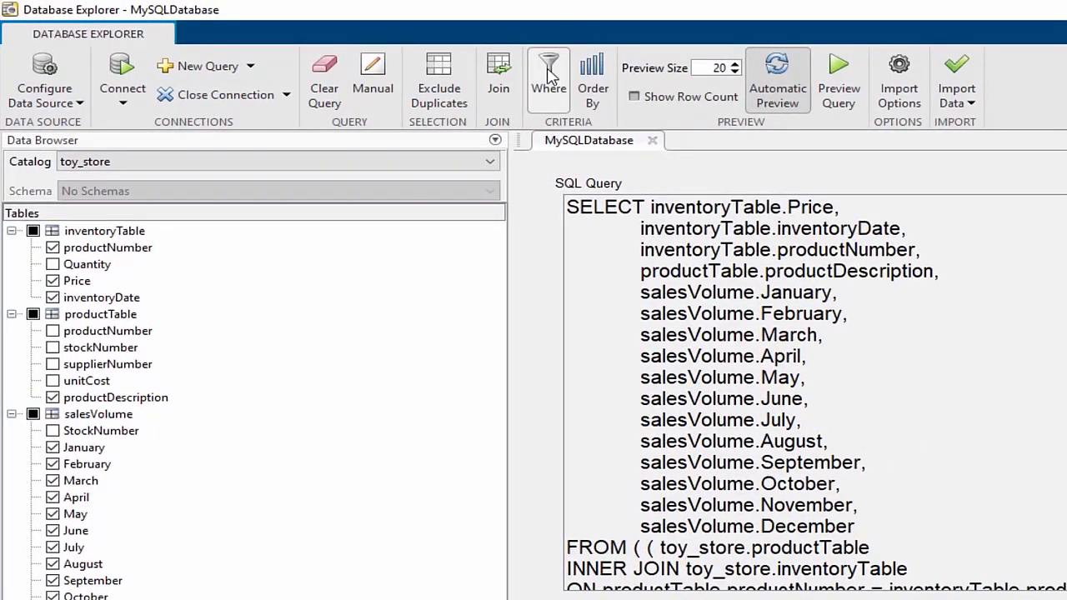
Add a Where filter inventoryTable.Price < 10 to the joined query
left_click(548, 74)
left_click(201, 59)
left_click(158, 105)
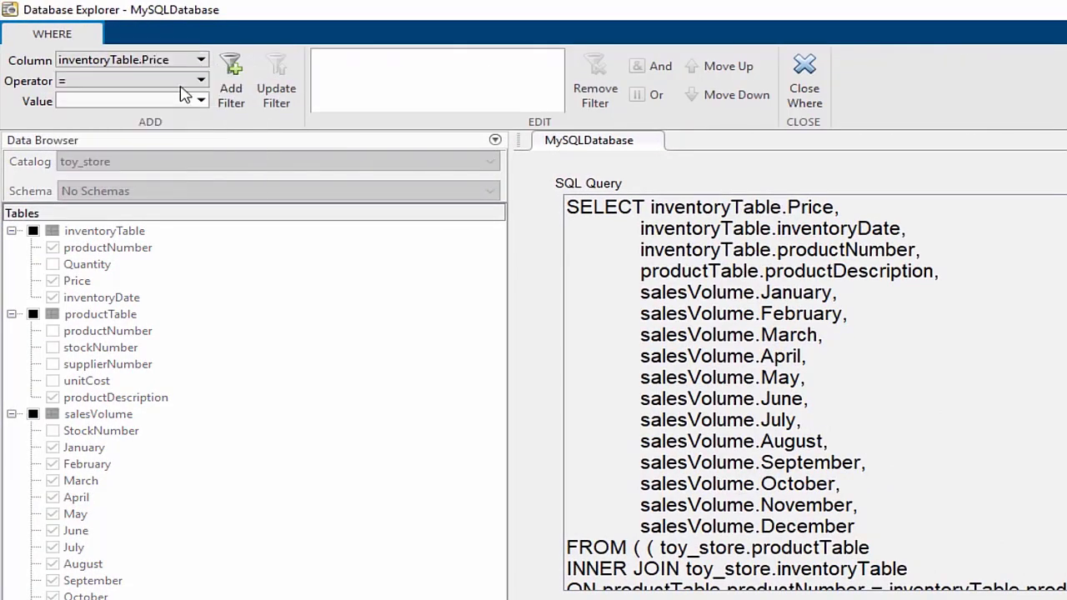
left_click(200, 80)
left_click(147, 135)
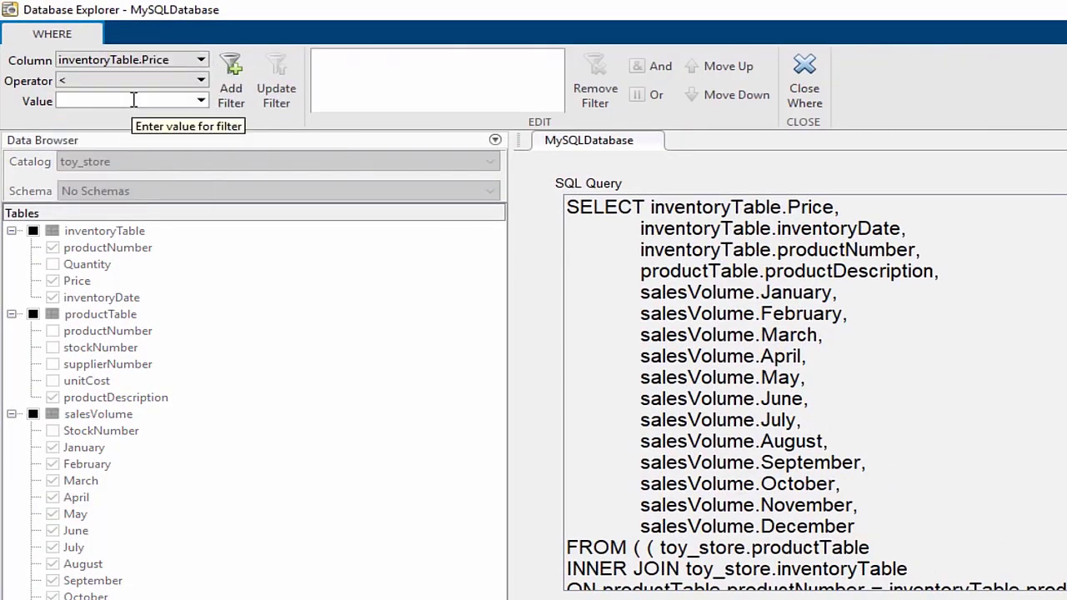
left_click(201, 101)
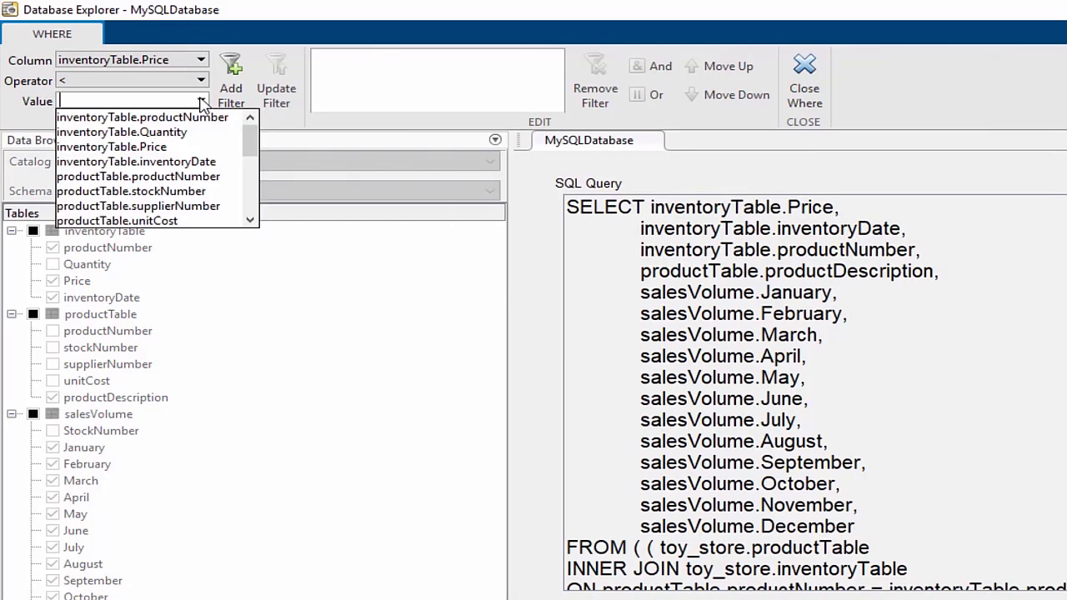
type("10")
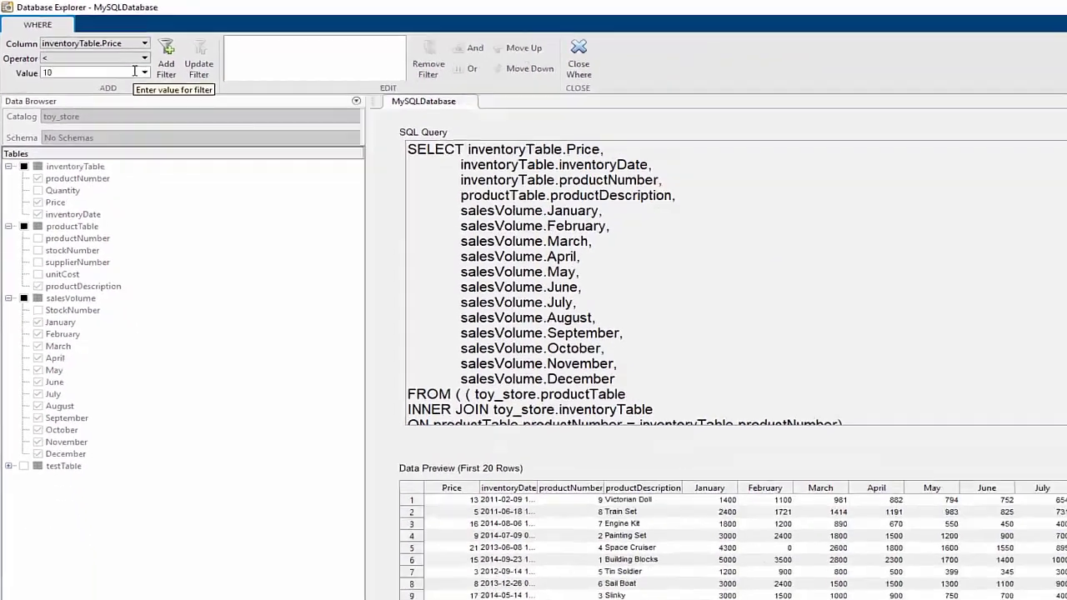
left_click(231, 98)
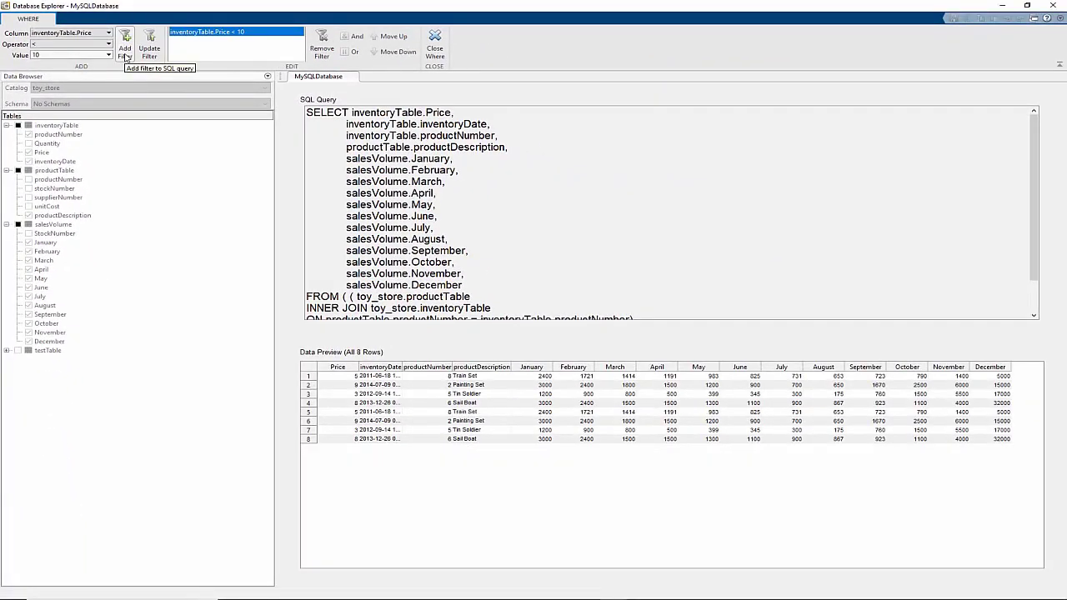
left_click(437, 49)
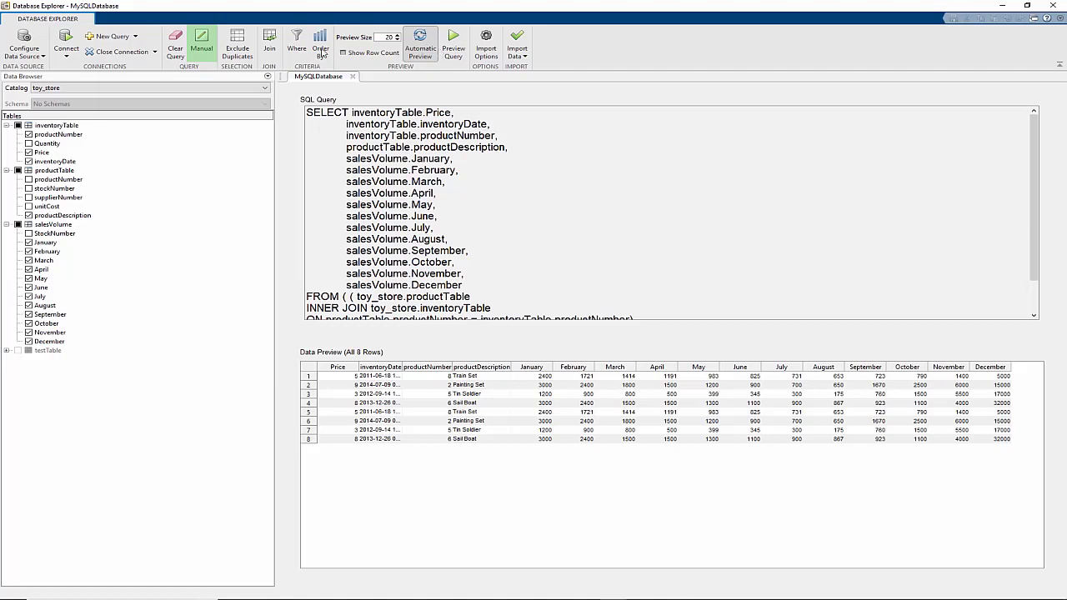
Create the MySQLDatabase_manual tab holding the joined SQL query
left_click(207, 47)
left_click(209, 48)
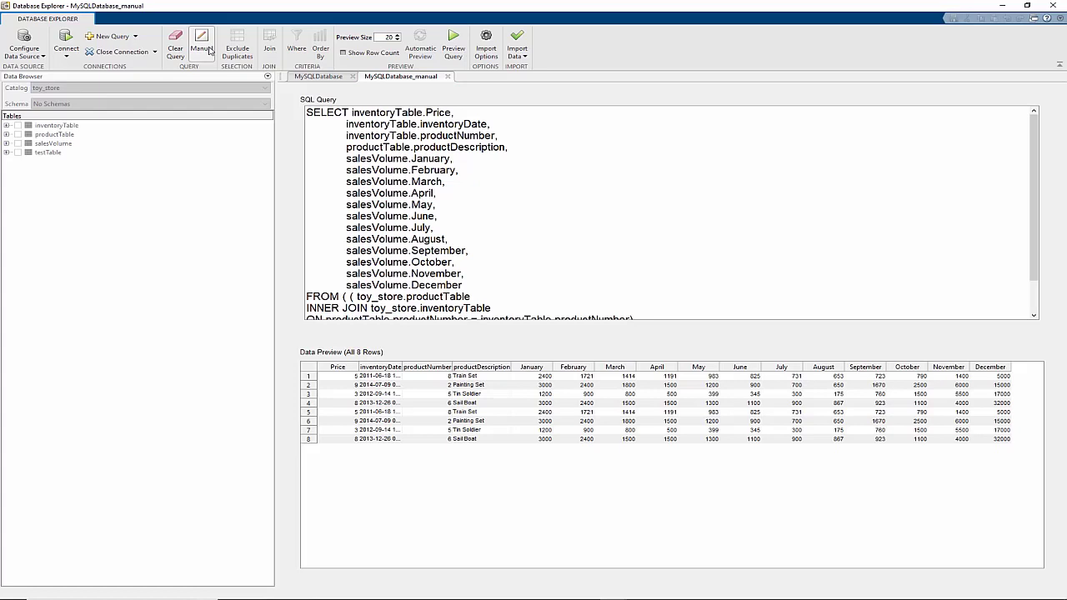
Start a new toy_store query with joins, selecting all salesVolume columns except StockNumber
left_click(108, 36)
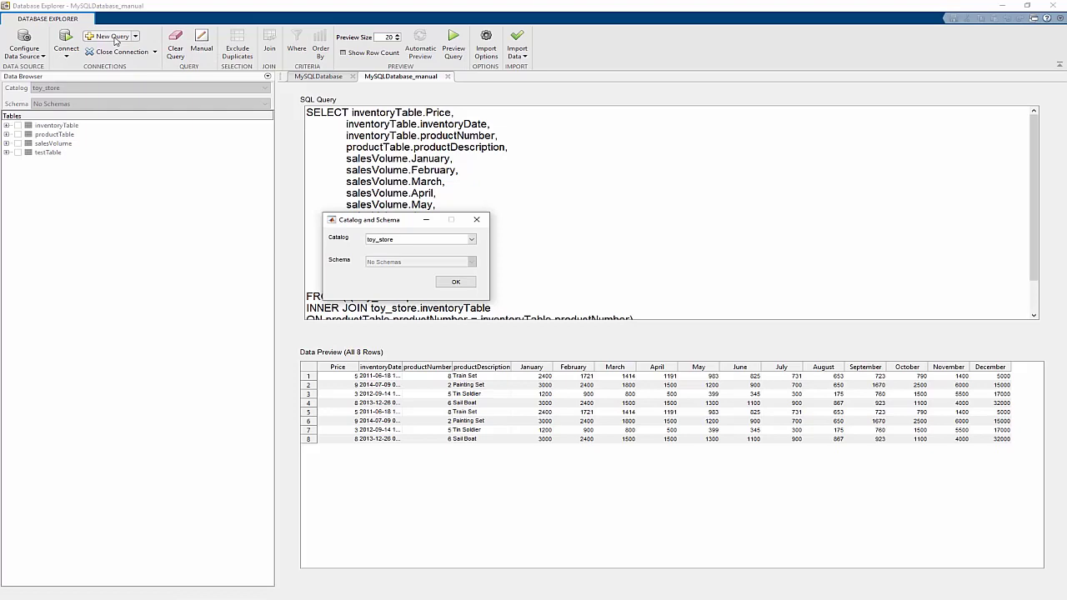
left_click(455, 281)
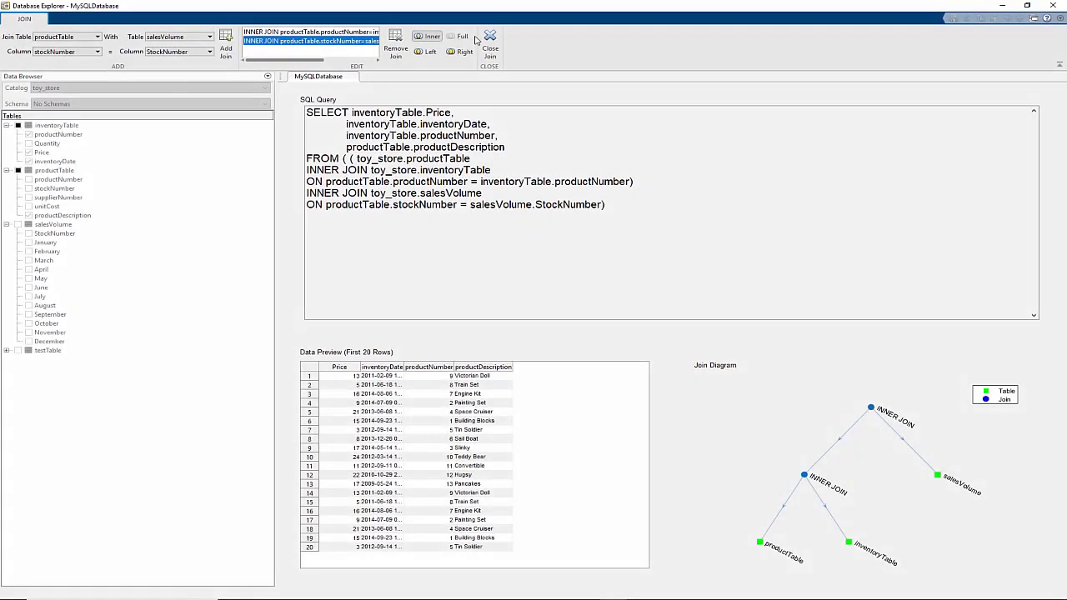
left_click(490, 41)
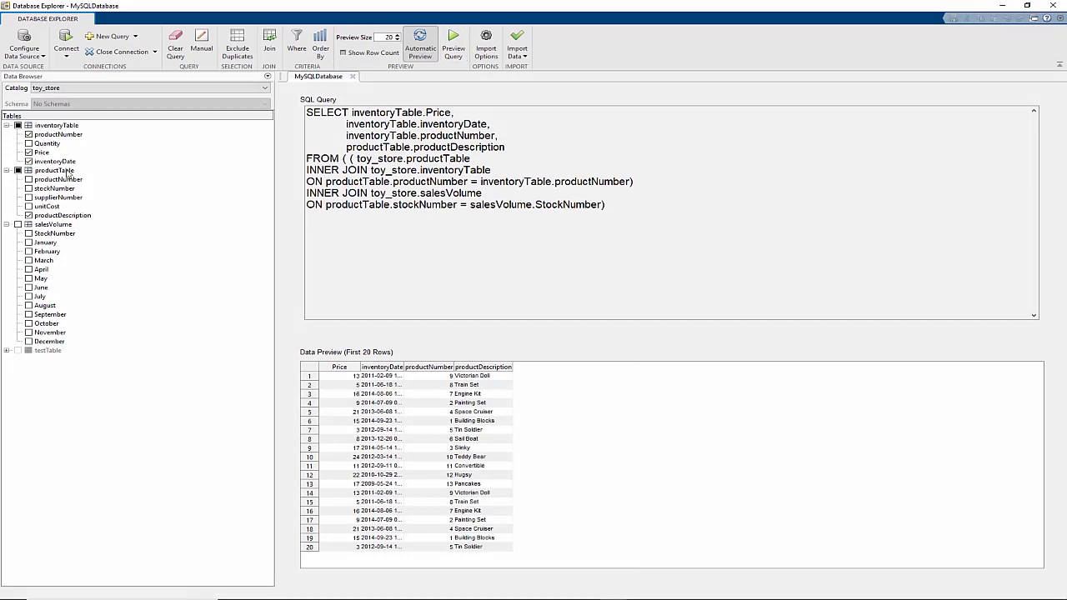
left_click(17, 225)
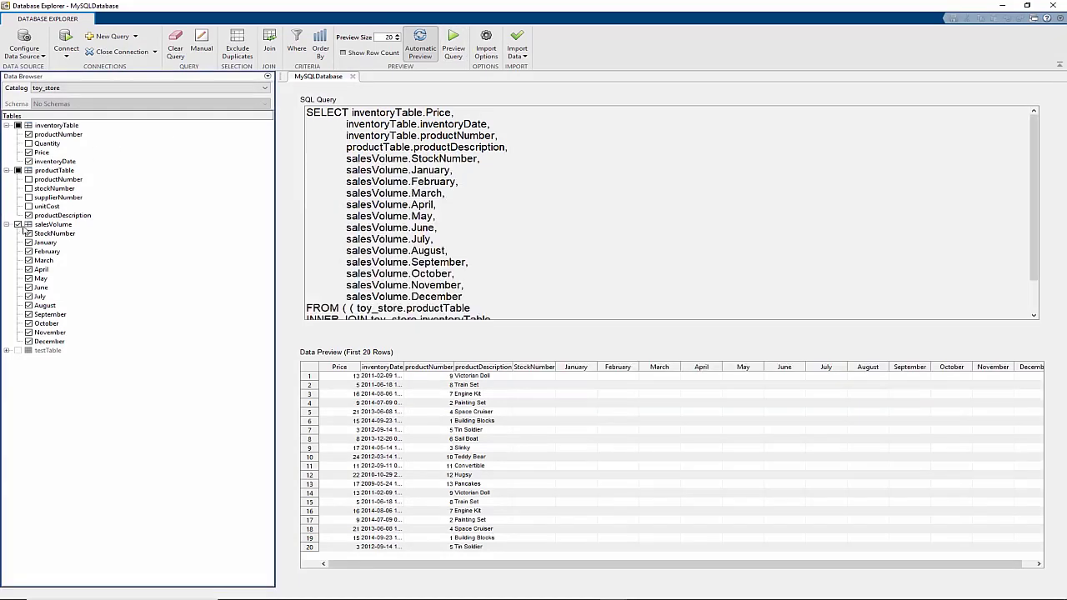
left_click(29, 233)
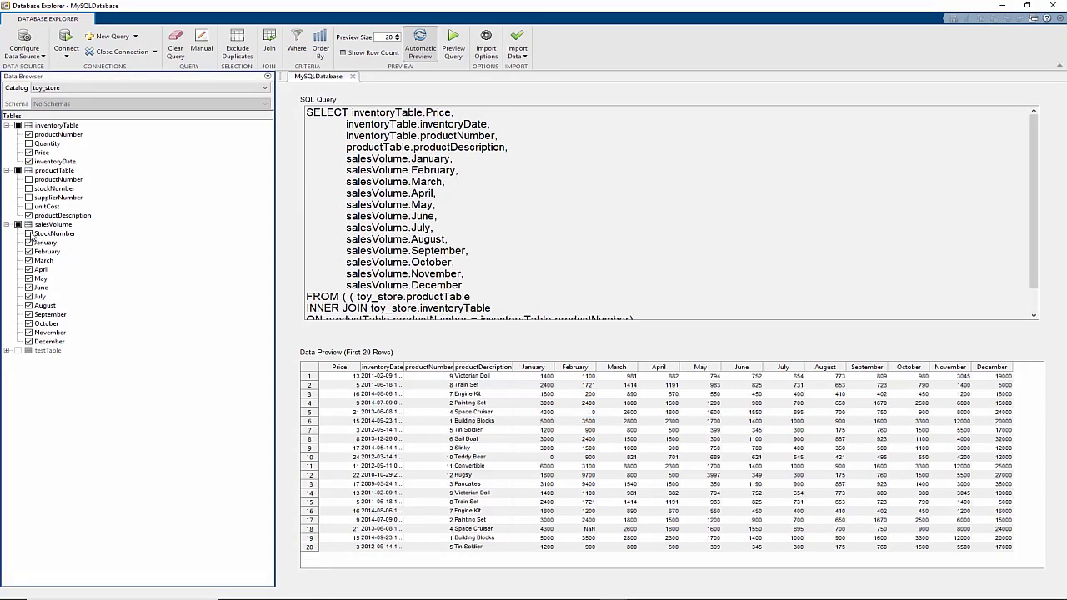